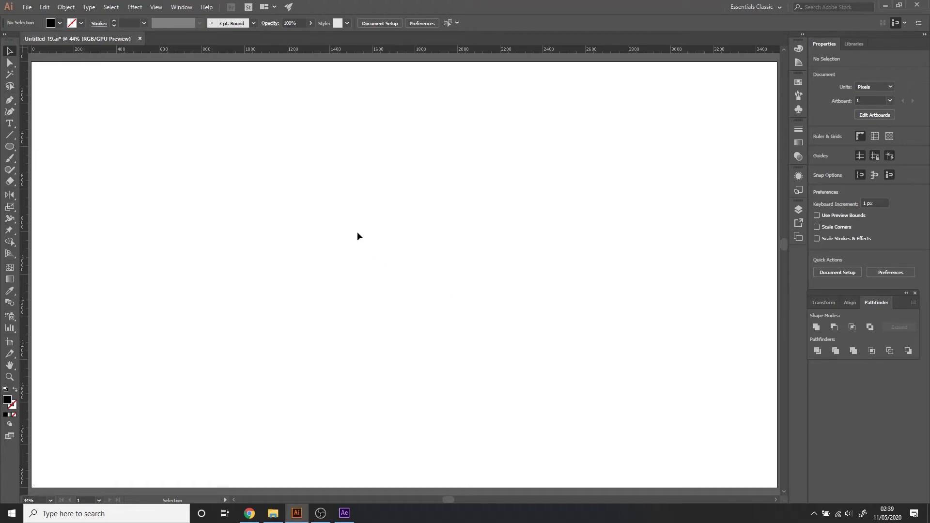
# - Type WOODS on the artboard and tighten its letter spacing with Alt+arrow tracking
pyautogui.click(13, 125)
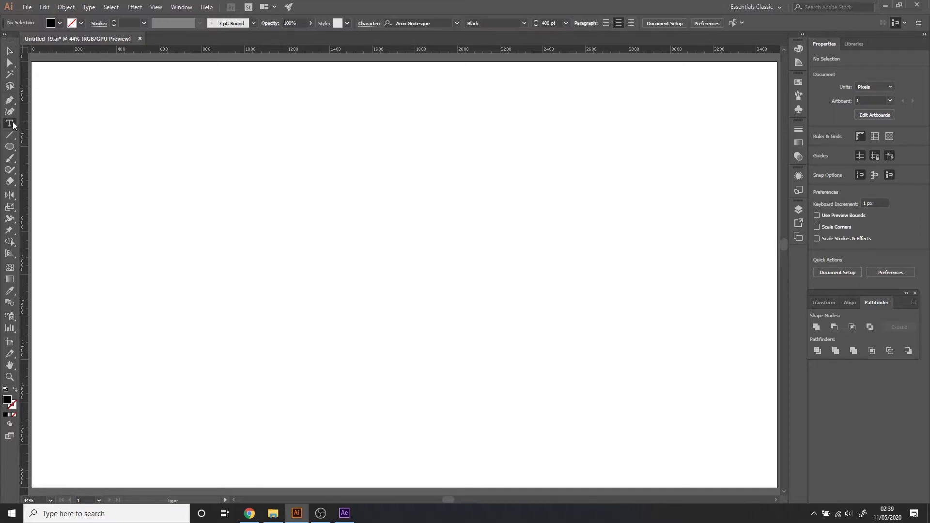
pyautogui.click(328, 269)
pyautogui.write('WOODS')
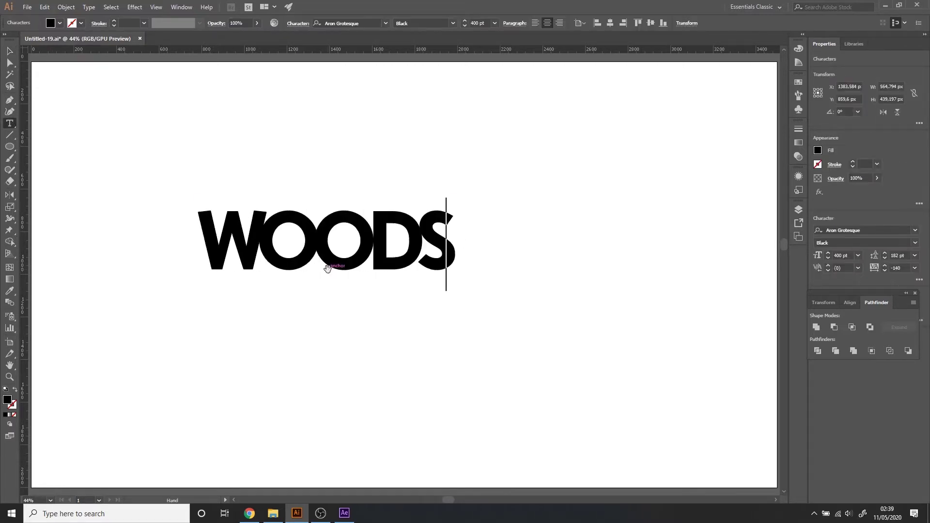
pyautogui.hotkey('ctrl', 'a')
pyautogui.hotkey('alt', 'Right')
pyautogui.hotkey('alt', 'Right')
pyautogui.hotkey('alt', 'Right')
pyautogui.hotkey('alt', 'Left')
pyautogui.hotkey('alt', 'Left')
pyautogui.hotkey('alt', 'Left')
pyautogui.hotkey('alt', 'Left')
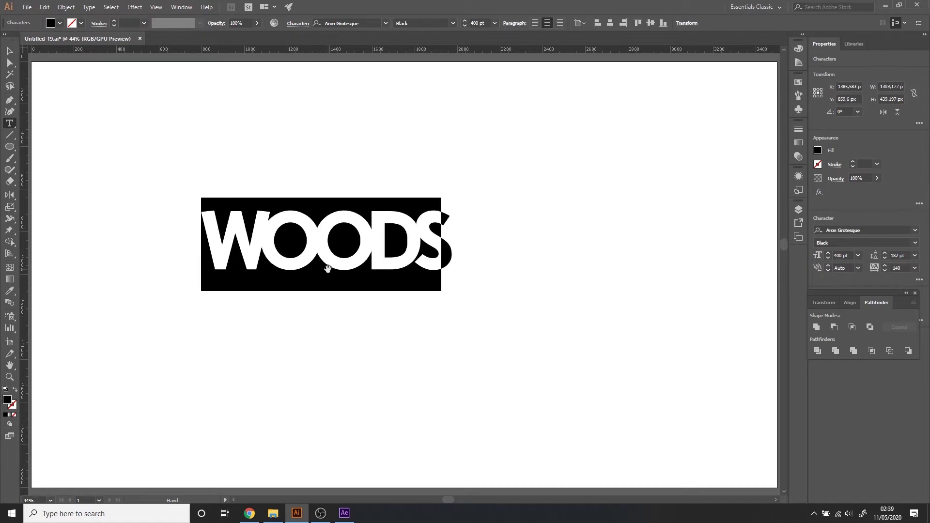
pyautogui.hotkey('alt', 'Left')
pyautogui.hotkey('alt', 'Right')
# - Centre the WOODS text horizontally and vertically on the artboard
pyautogui.click(8, 54)
pyautogui.click(630, 23)
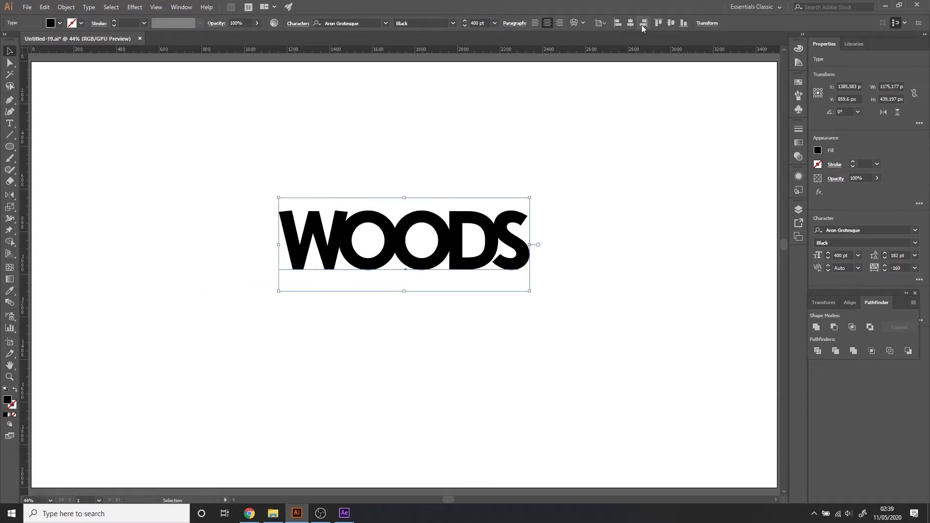
pyautogui.click(671, 24)
pyautogui.scroll(3, 379, 325)
pyautogui.scroll(2, 358, 300)
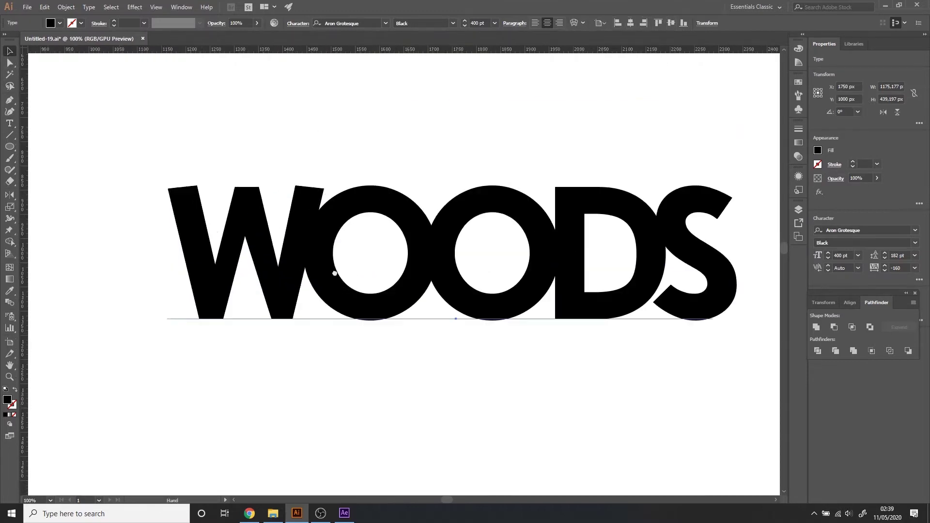
pyautogui.scroll(2, 331, 281)
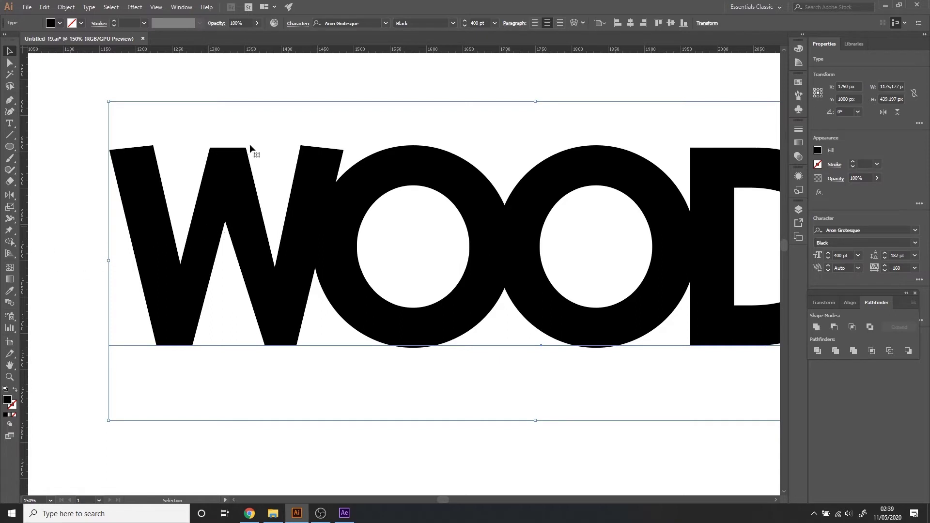
# - Create outlines from the WOODS text and zoom in on the W with Direct Selection active
pyautogui.rightClick(232, 176)
pyautogui.click(269, 245)
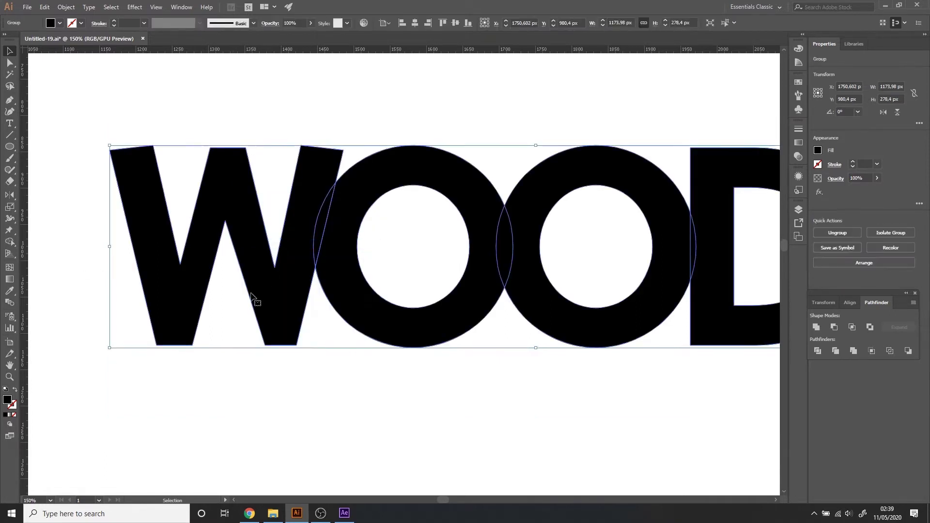
pyautogui.scroll(1, 223, 310)
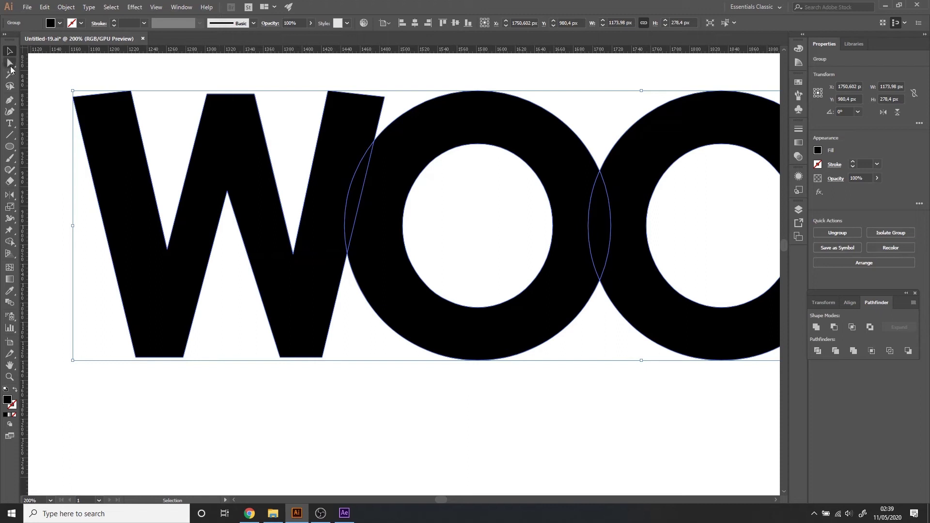
pyautogui.click(9, 68)
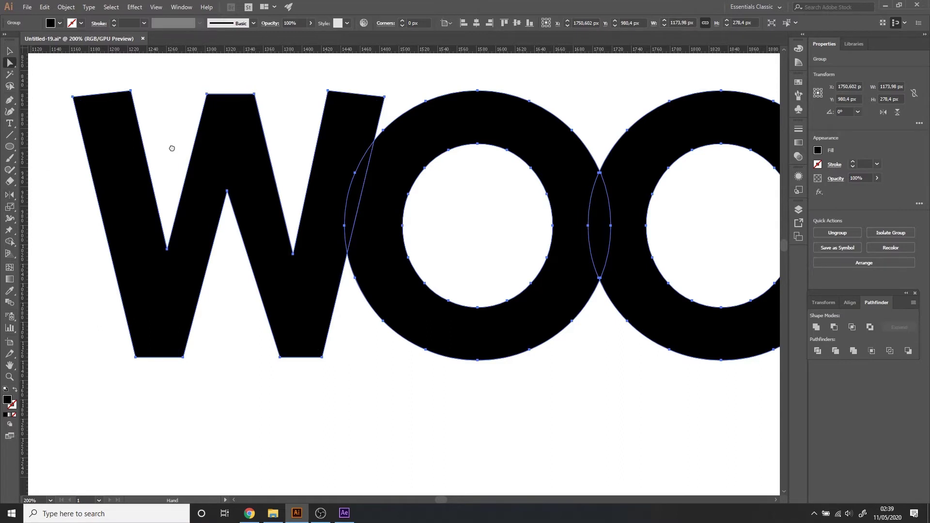
pyautogui.moveTo(126, 212); pyautogui.dragTo(152, 240)
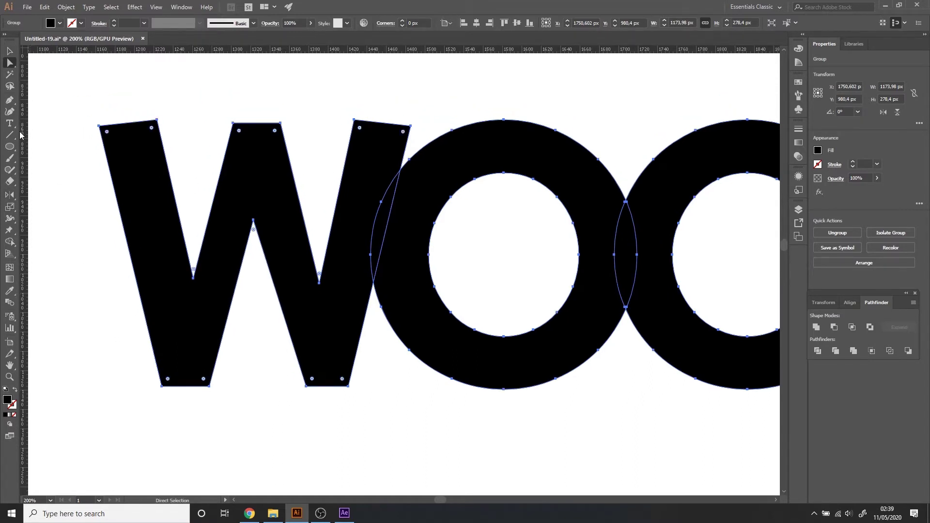
# - Pick the Add Anchor Point tool from the Pen tool flyout and zoom in
pyautogui.click(10, 102)
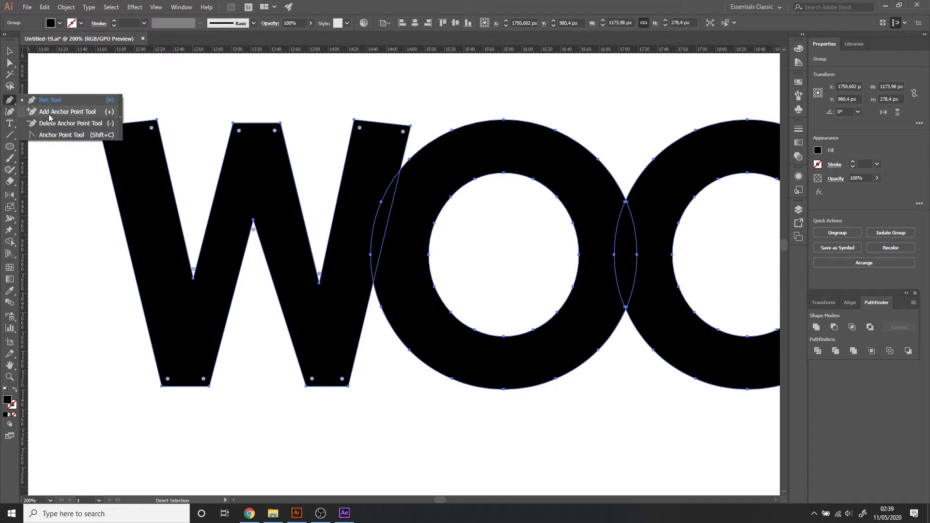
pyautogui.click(12, 101)
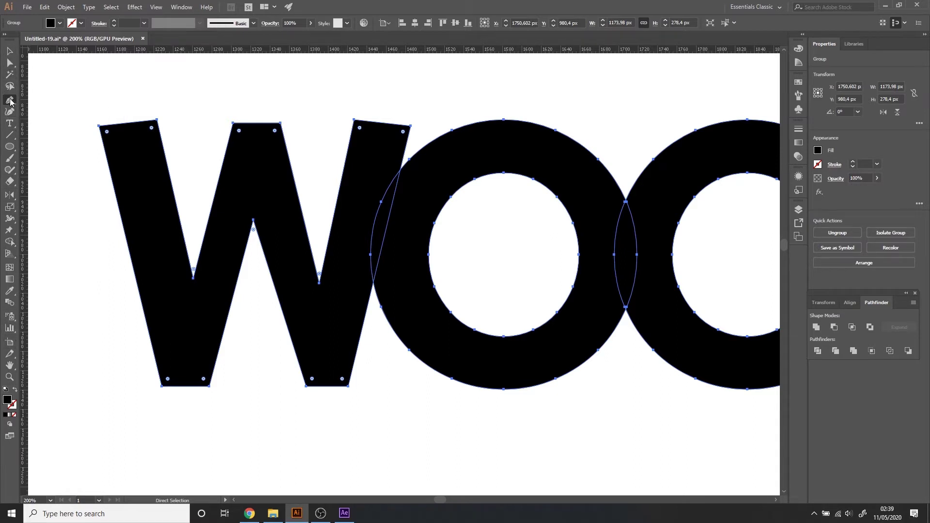
pyautogui.click(10, 102)
pyautogui.click(10, 64)
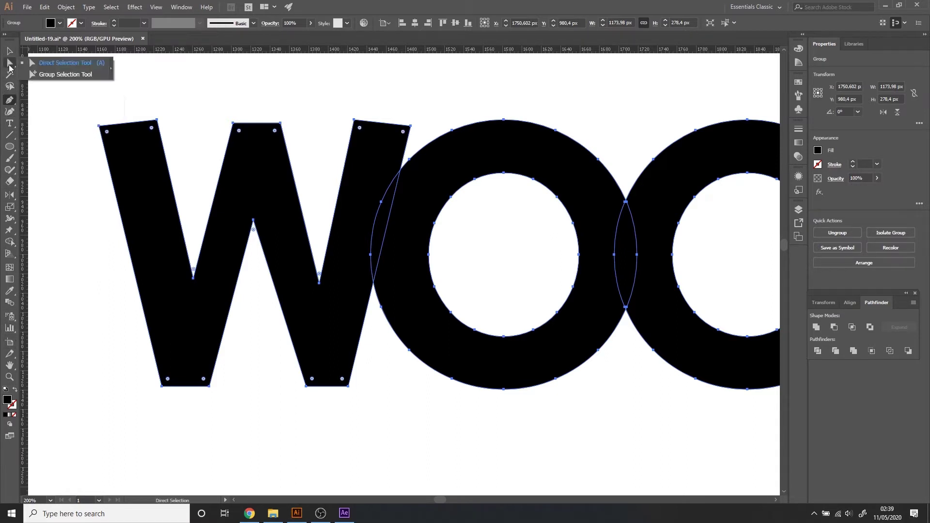
pyautogui.click(12, 102)
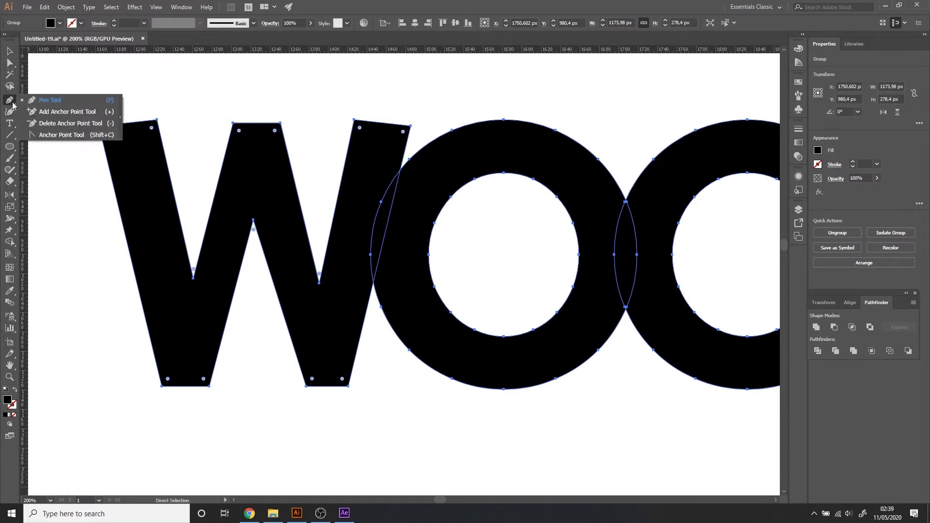
pyautogui.click(49, 116)
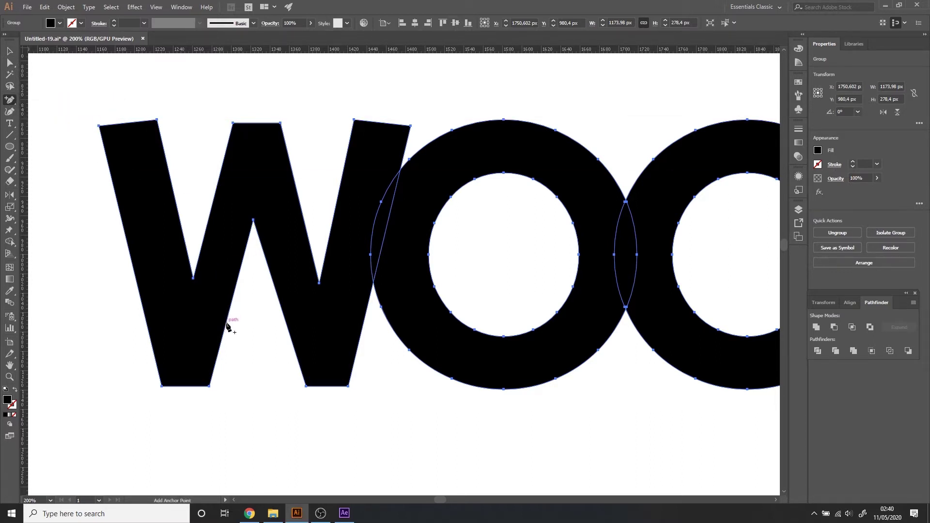
pyautogui.scroll(1, 226, 325)
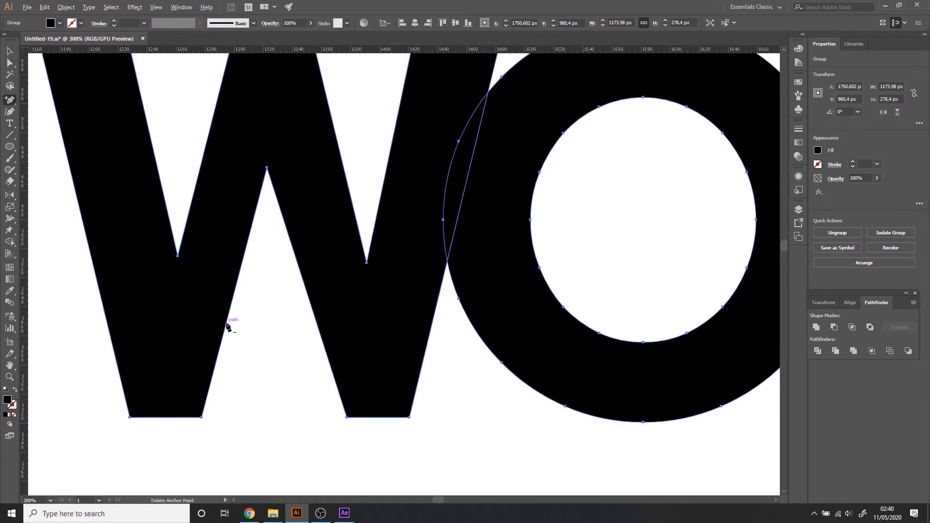
# - Add four anchor points up the left edge of the W's central gap
pyautogui.click(220, 348)
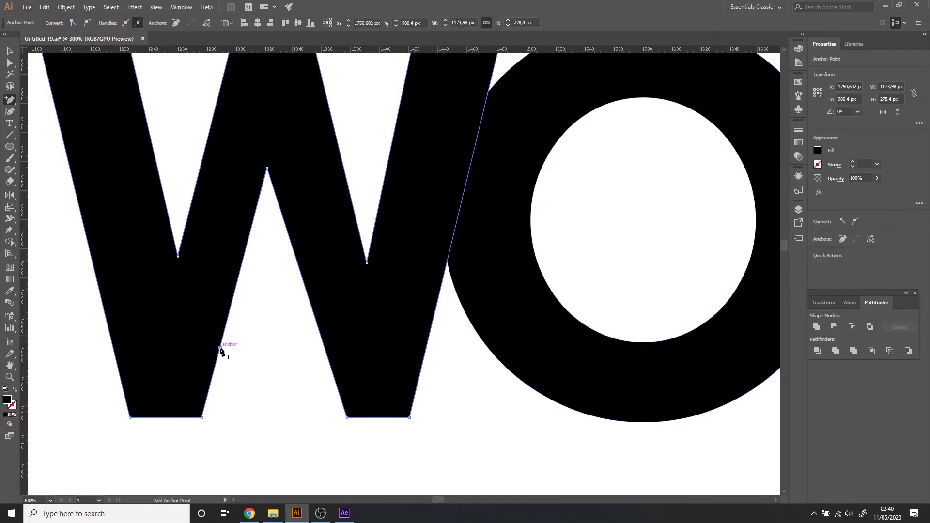
pyautogui.click(222, 336)
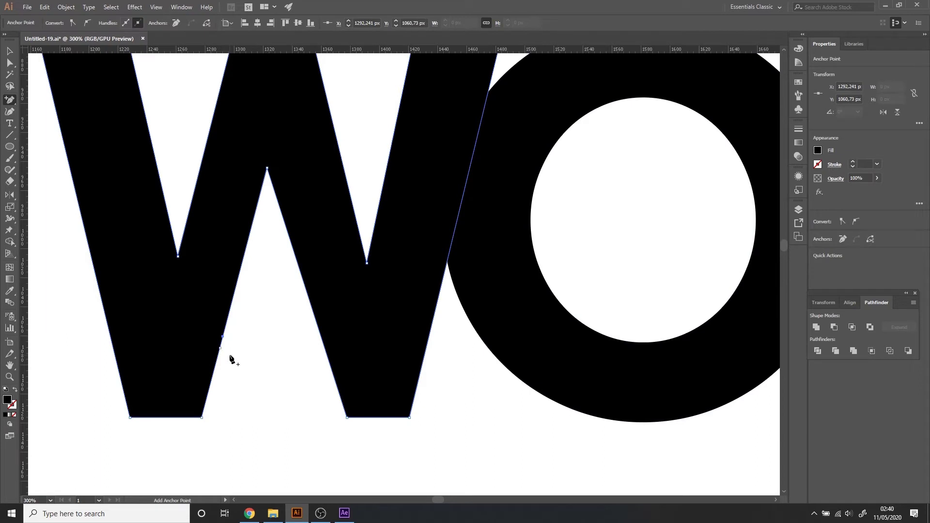
pyautogui.click(240, 267)
pyautogui.click(252, 217)
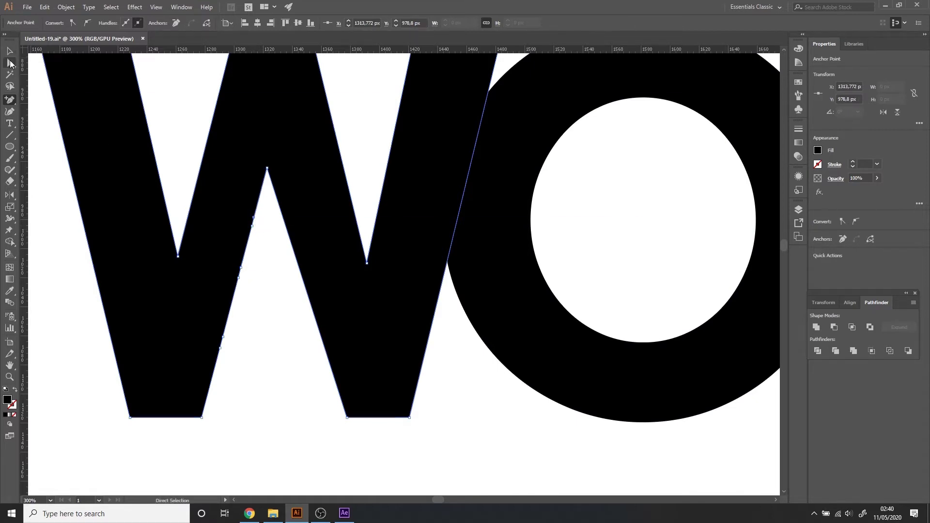
# - Pull three of the new anchors down-left to cut notches into the W's inner edge
pyautogui.click(10, 63)
pyautogui.click(223, 337)
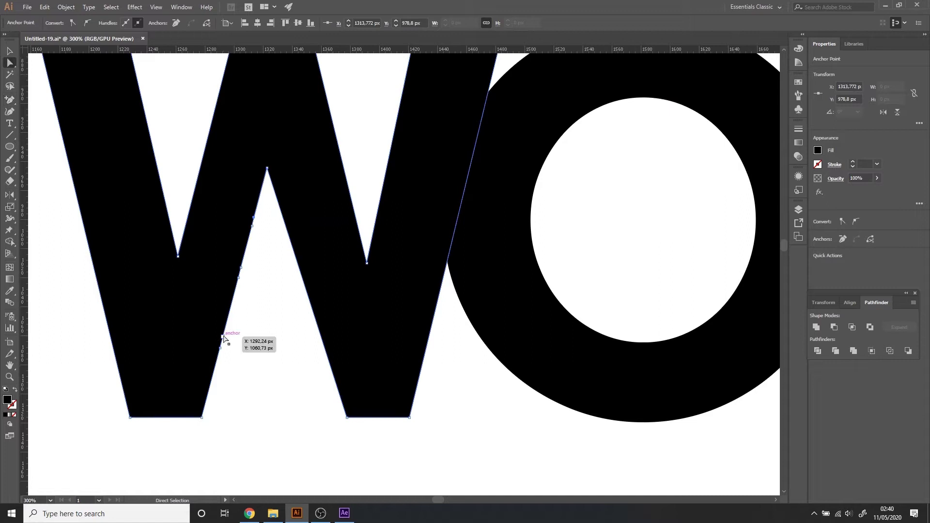
pyautogui.moveTo(225, 338)
pyautogui.mouseDown()
pyautogui.moveTo(218, 332)
pyautogui.moveTo(215, 349)
pyautogui.mouseUp()
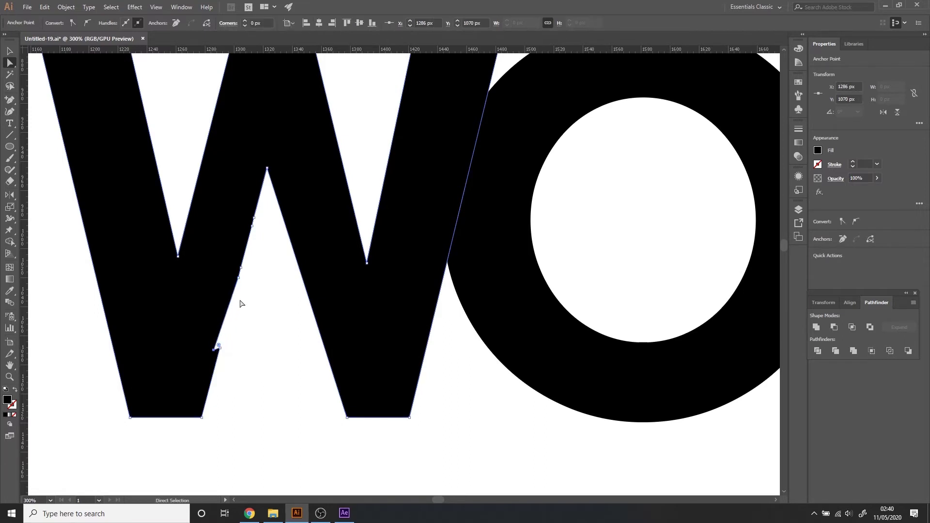
pyautogui.moveTo(241, 269); pyautogui.dragTo(231, 283)
pyautogui.moveTo(252, 219); pyautogui.dragTo(248, 227)
pyautogui.scroll(1, 245, 233)
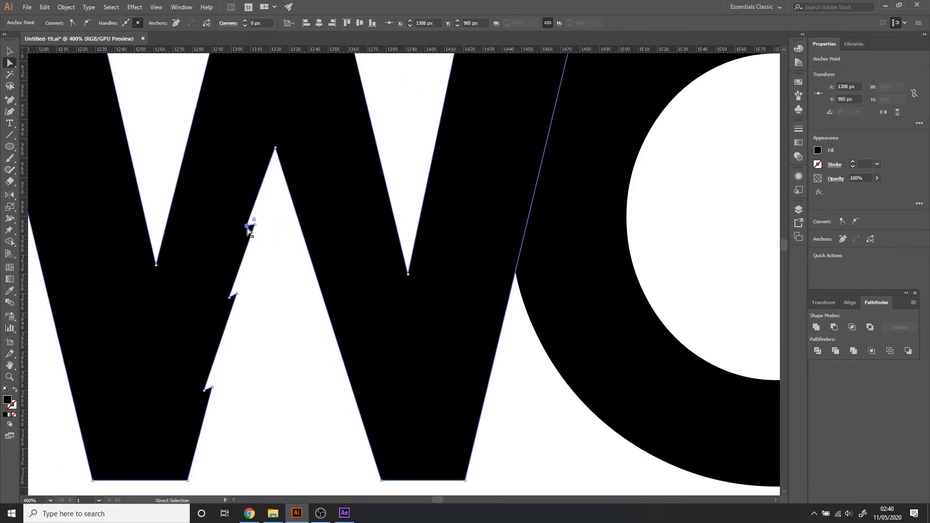
pyautogui.click(272, 281)
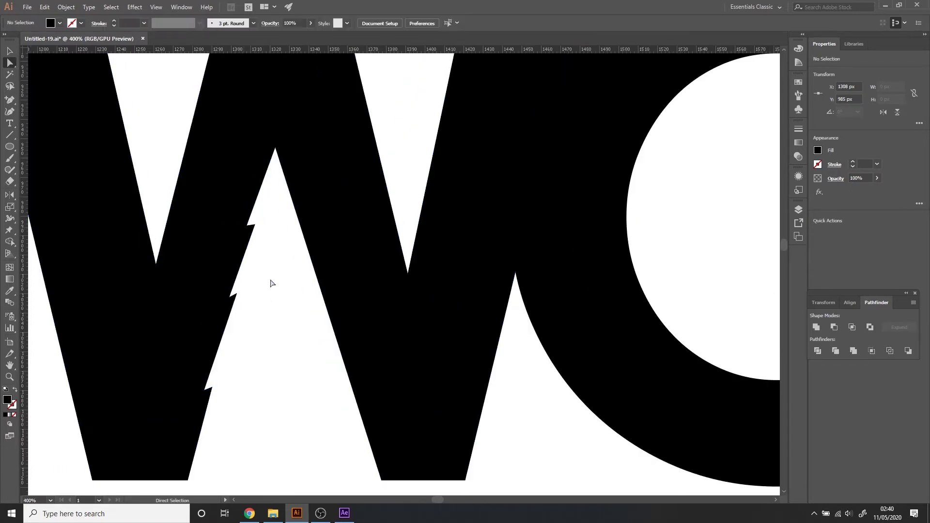
# - Pull the remaining anchors up-left to finish the zigzag tree notches, then deselect
pyautogui.click(232, 298)
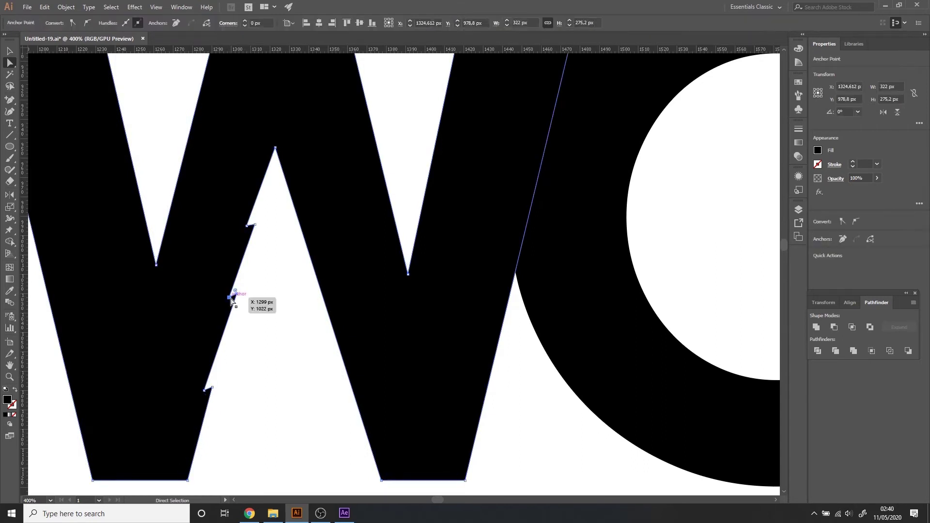
pyautogui.moveTo(232, 299); pyautogui.dragTo(231, 299)
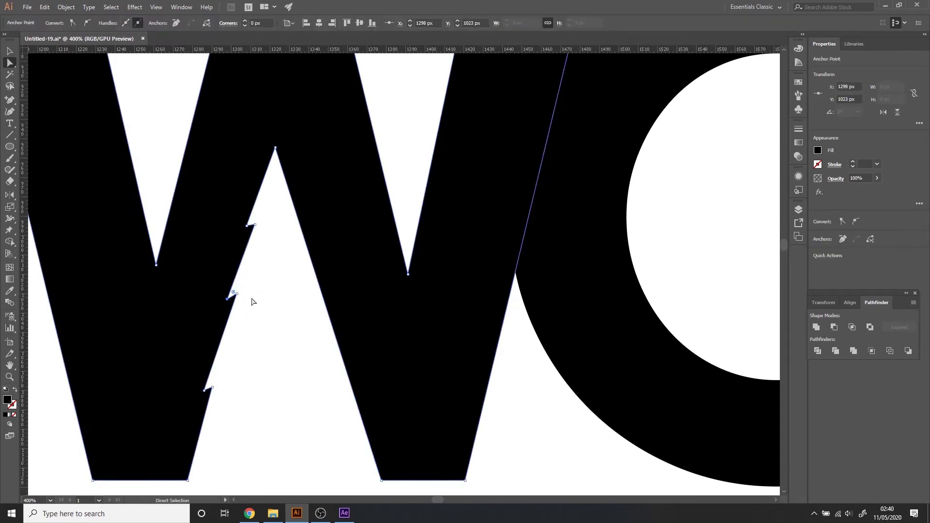
pyautogui.click(250, 301)
pyautogui.moveTo(228, 300); pyautogui.dragTo(225, 297)
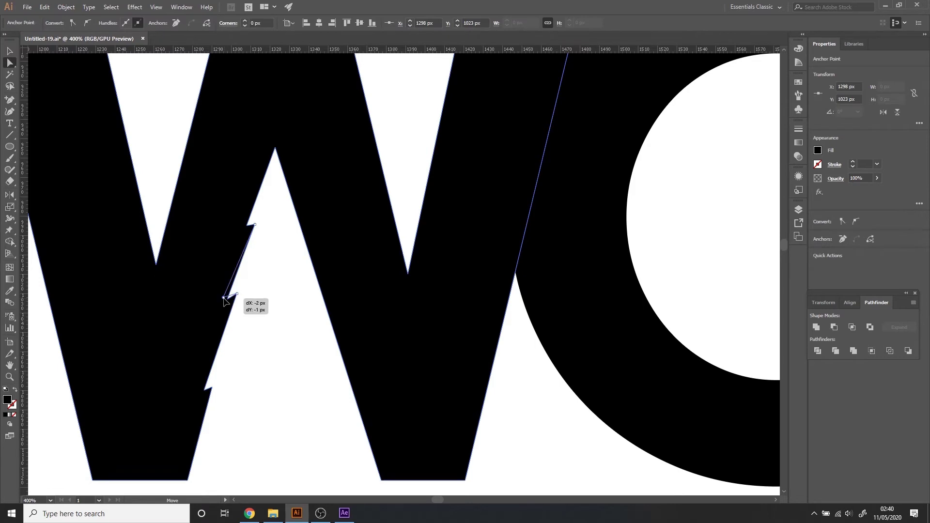
pyautogui.moveTo(248, 231); pyautogui.dragTo(243, 224)
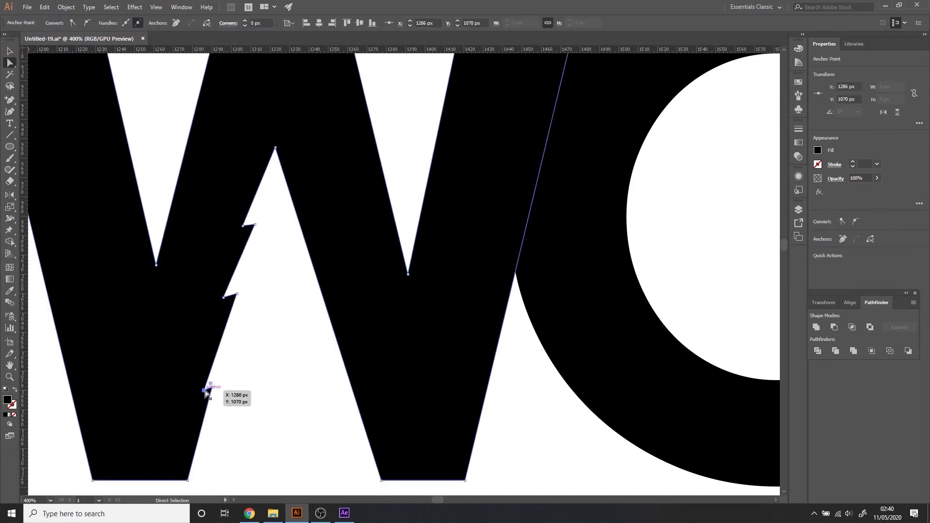
pyautogui.moveTo(204, 390); pyautogui.dragTo(202, 388)
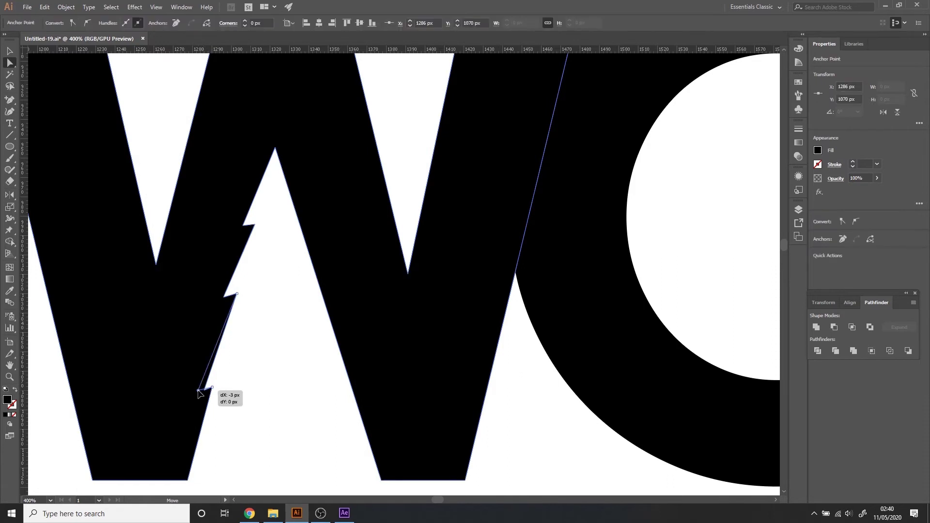
pyautogui.click(276, 422)
pyautogui.scroll(-2, 266, 412)
pyautogui.scroll(-2, 291, 332)
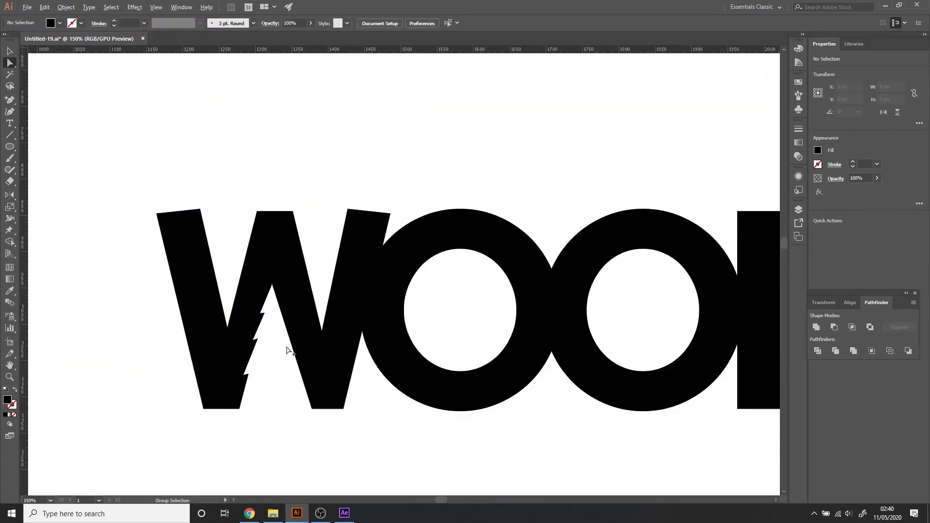
pyautogui.scroll(1, 283, 358)
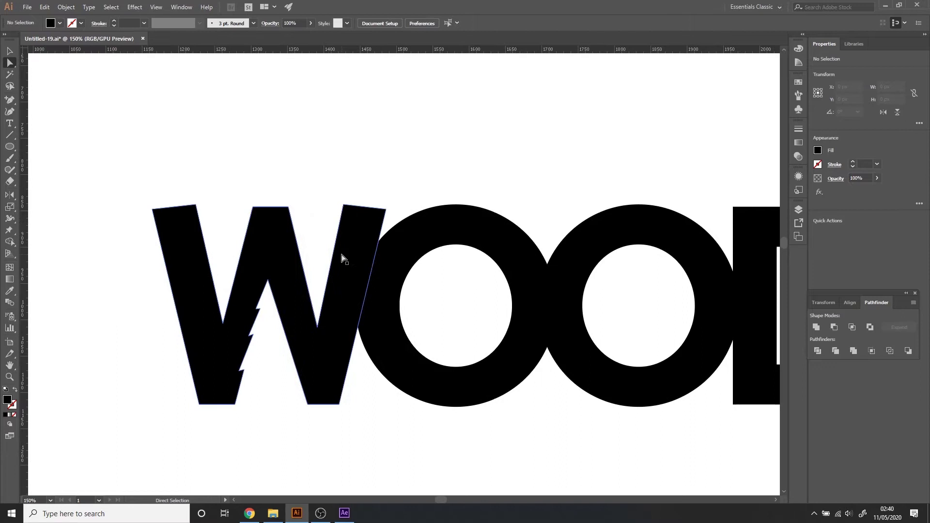
pyautogui.scroll(-1, 319, 335)
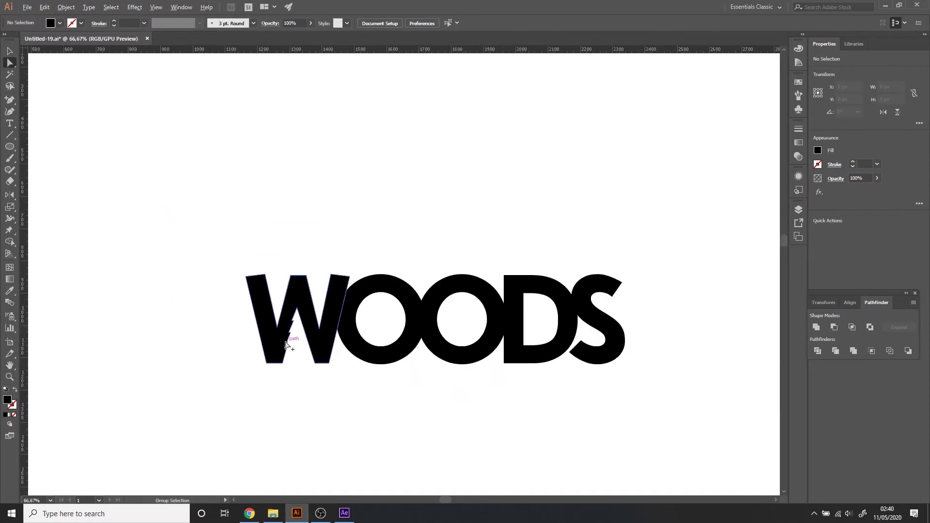
pyautogui.scroll(2, 286, 348)
pyautogui.scroll(1, 361, 312)
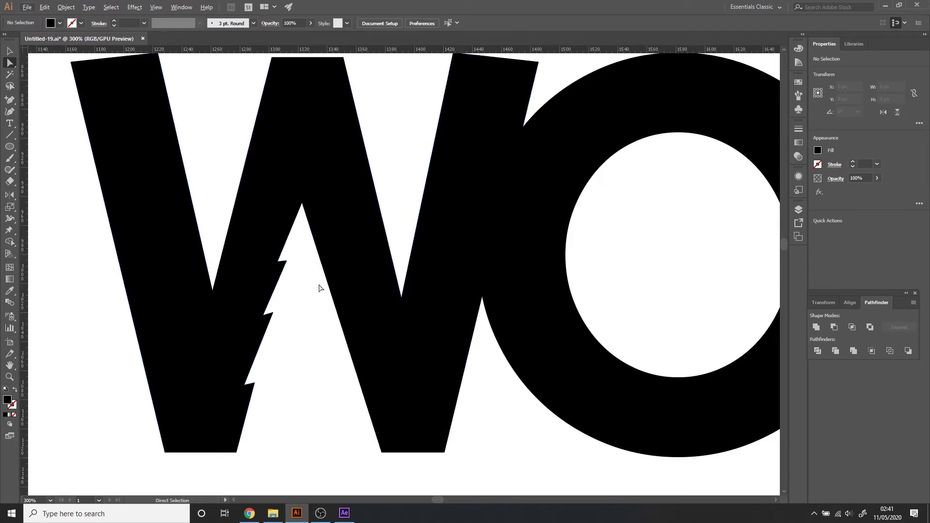
pyautogui.scroll(-1, 334, 291)
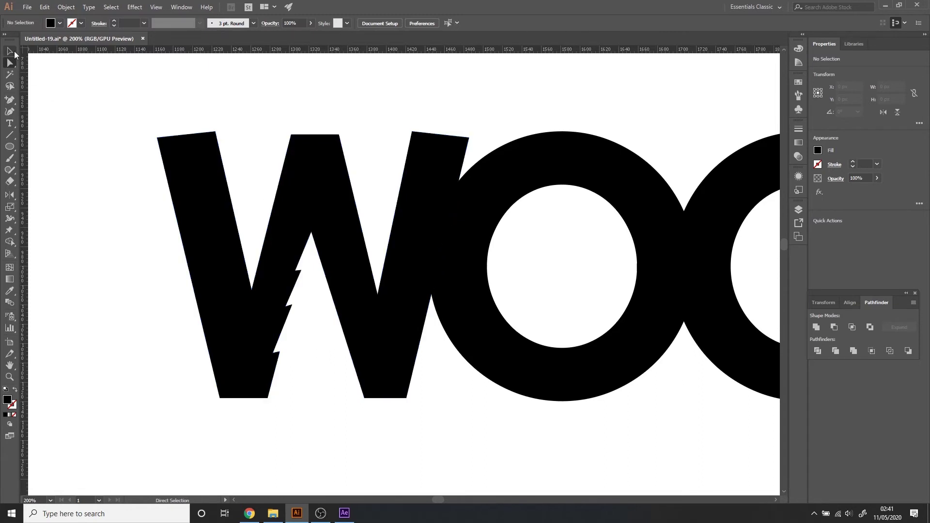
pyautogui.moveTo(888, 292); pyautogui.dragTo(898, 292)
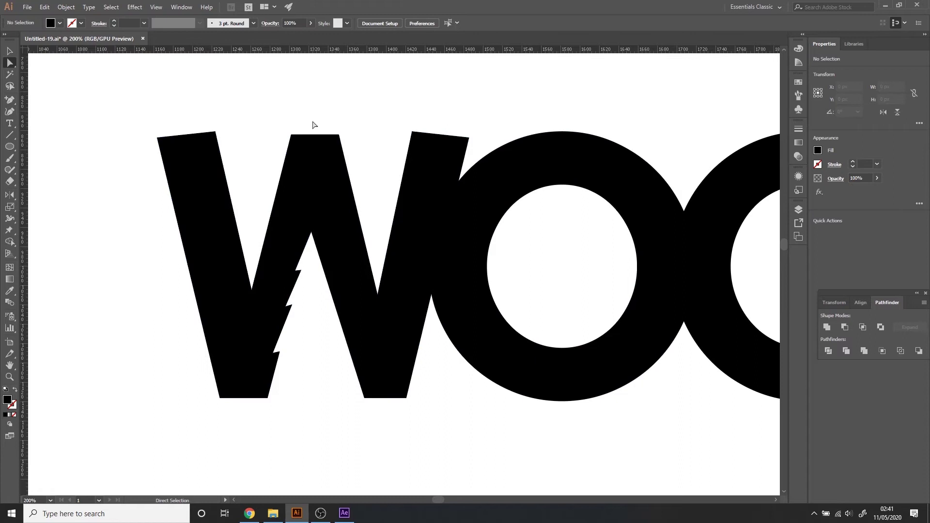
pyautogui.moveTo(87, 96); pyautogui.dragTo(312, 417)
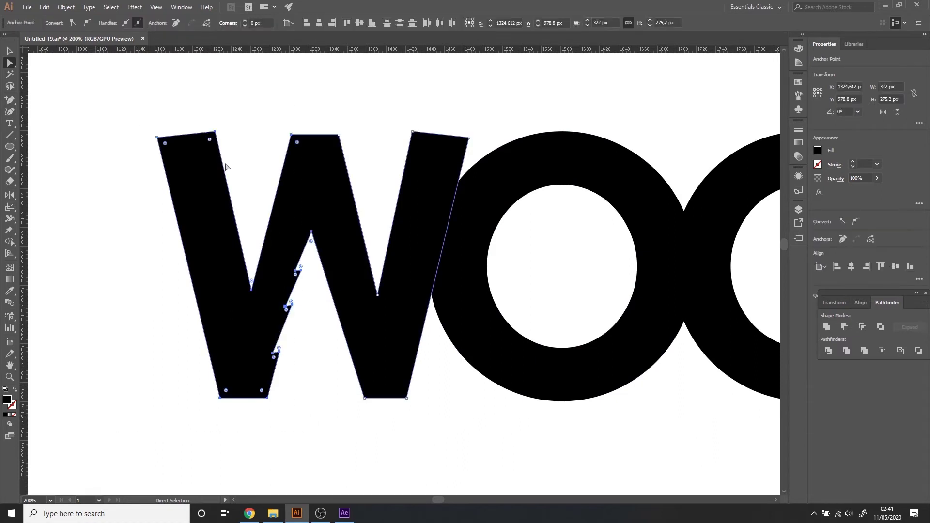
# - Draw a blue rectangle over the W's left half, narrowed to end at its centre
pyautogui.moveTo(11, 147); pyautogui.dragTo(43, 148)
pyautogui.moveTo(103, 81); pyautogui.dragTo(313, 442)
pyautogui.click(70, 25)
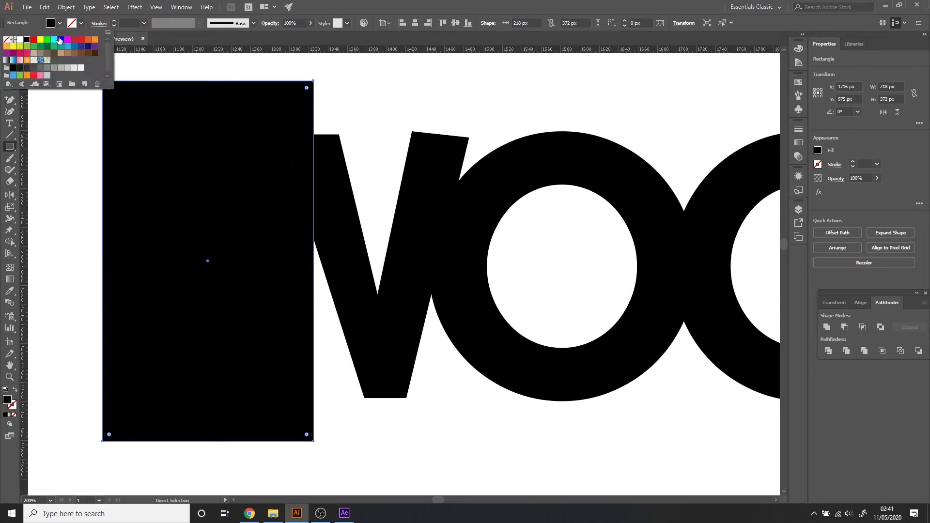
pyautogui.click(18, 76)
pyautogui.press('Escape')
pyautogui.press('v')
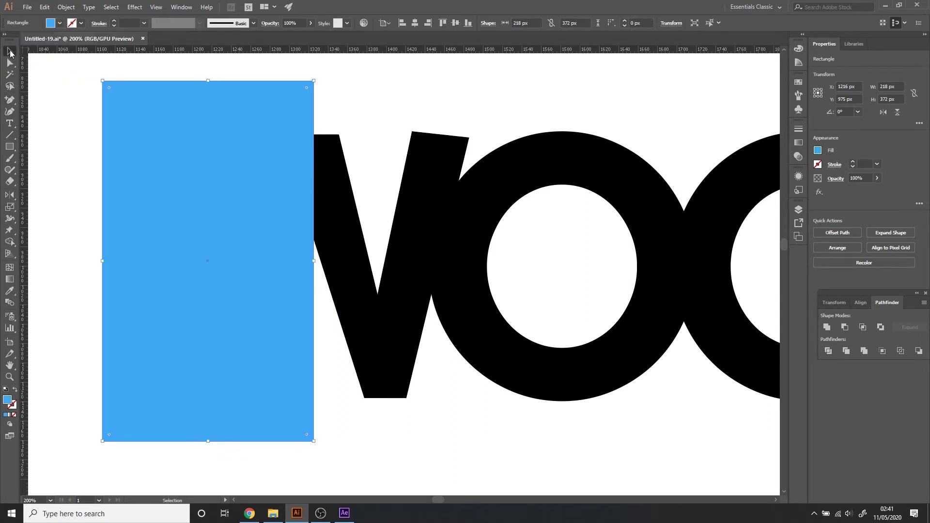
pyautogui.moveTo(314, 261)
pyautogui.mouseDown()
pyautogui.moveTo(305, 262)
pyautogui.moveTo(310, 276)
pyautogui.mouseUp()
pyautogui.scroll(2, 307, 257)
pyautogui.scroll(-2, 373, 270)
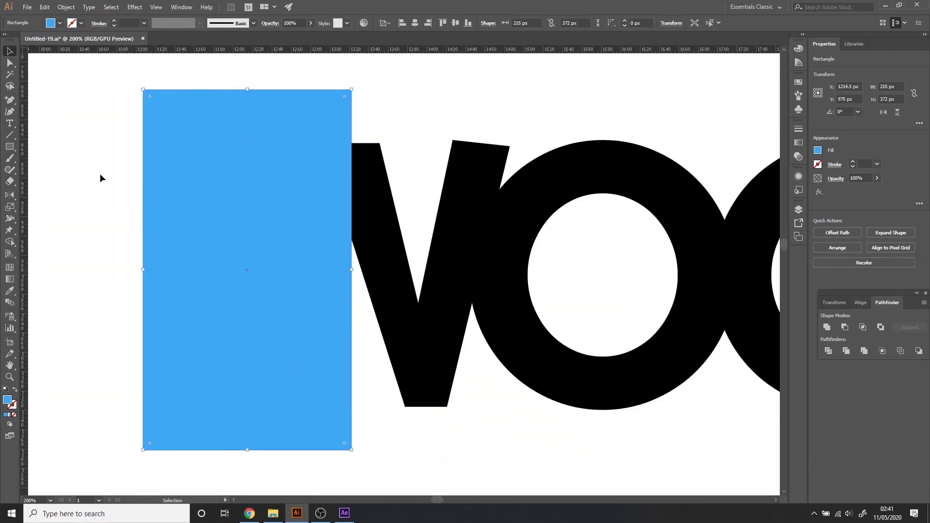
pyautogui.scroll(-1, 101, 178)
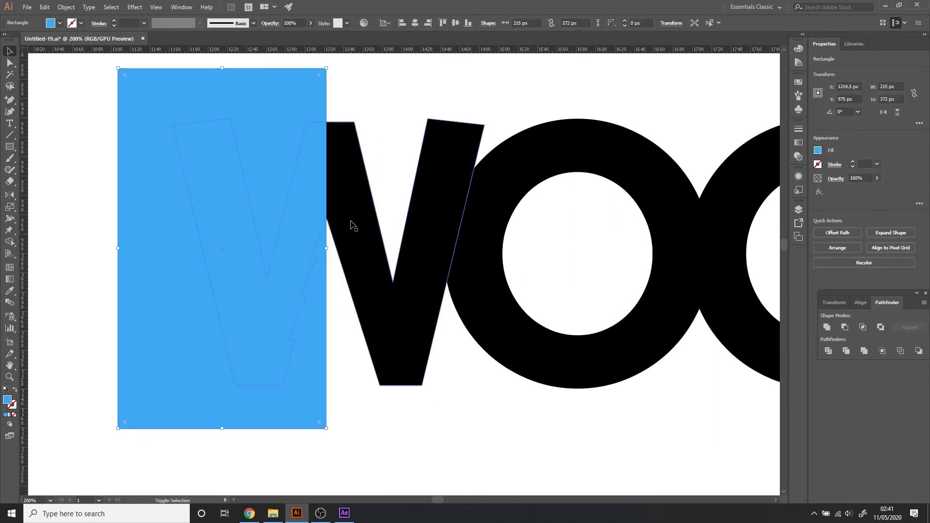
# - Try Pathfinder subtract and intersect on the W and rectangle, dismissing the no-results warnings
pyautogui.hotkey('ctrl', 'a')
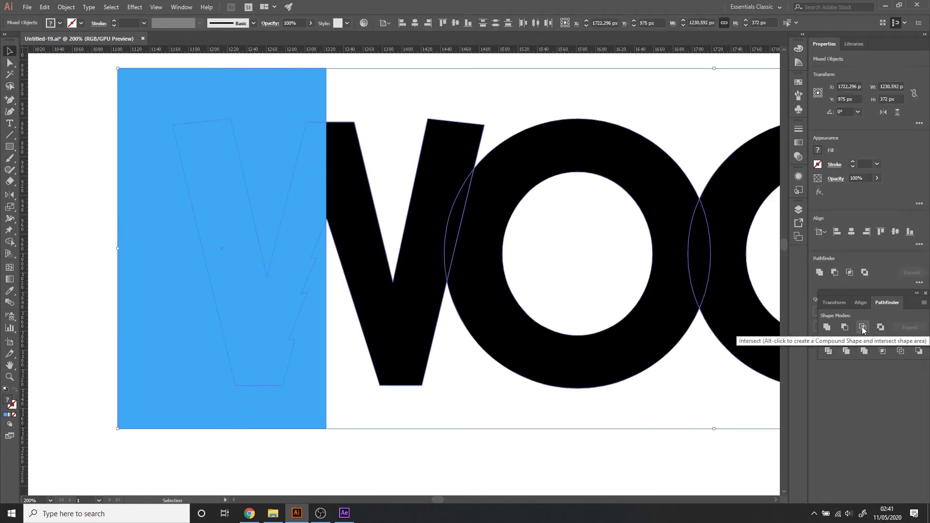
pyautogui.click(845, 328)
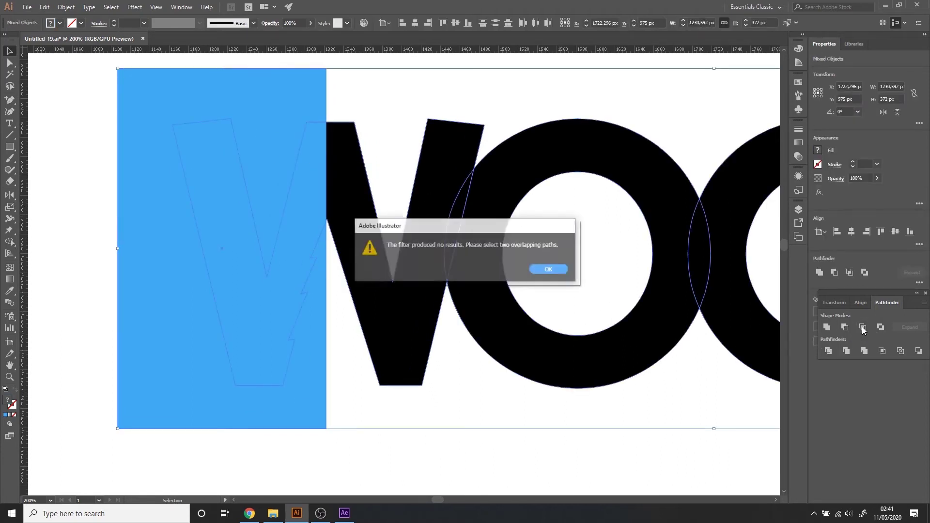
pyautogui.click(548, 270)
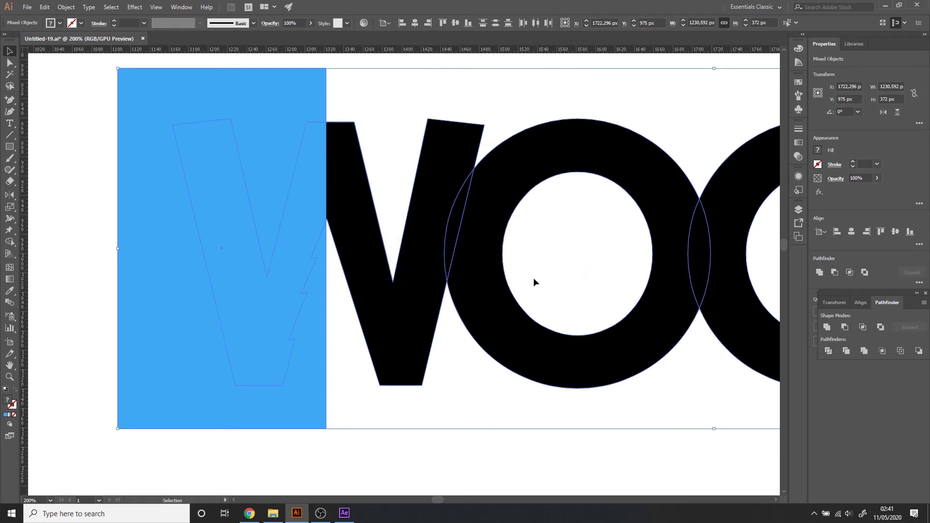
pyautogui.click(588, 473)
pyautogui.click(405, 291)
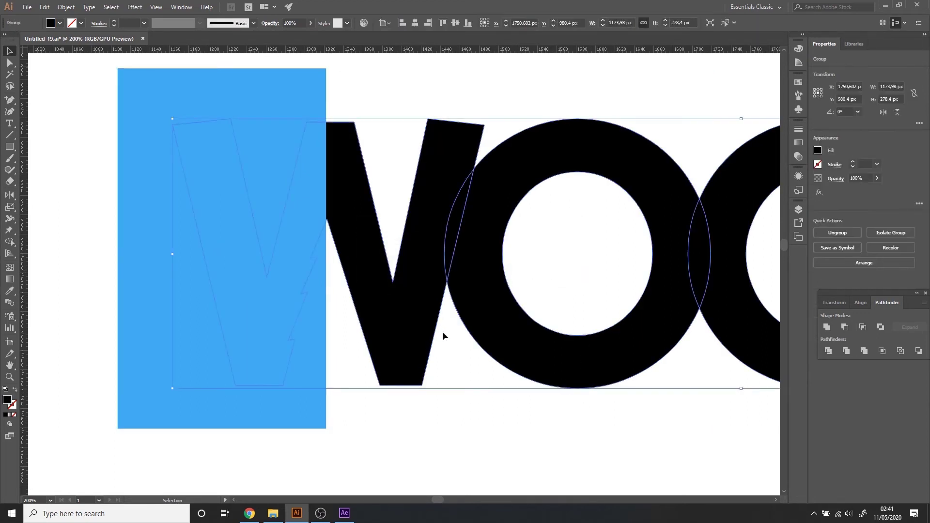
pyautogui.press('a')
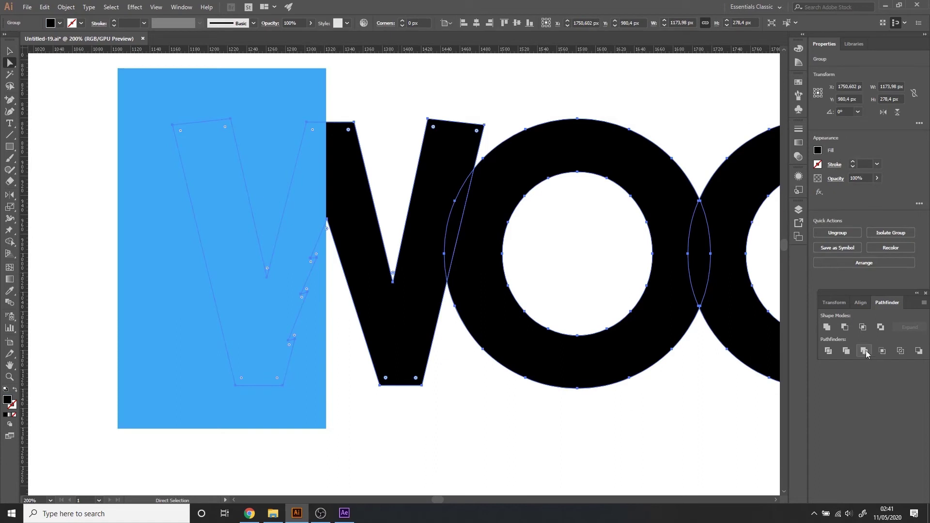
pyautogui.keyDown('shift'); pyautogui.click(258, 130); pyautogui.keyUp('shift')
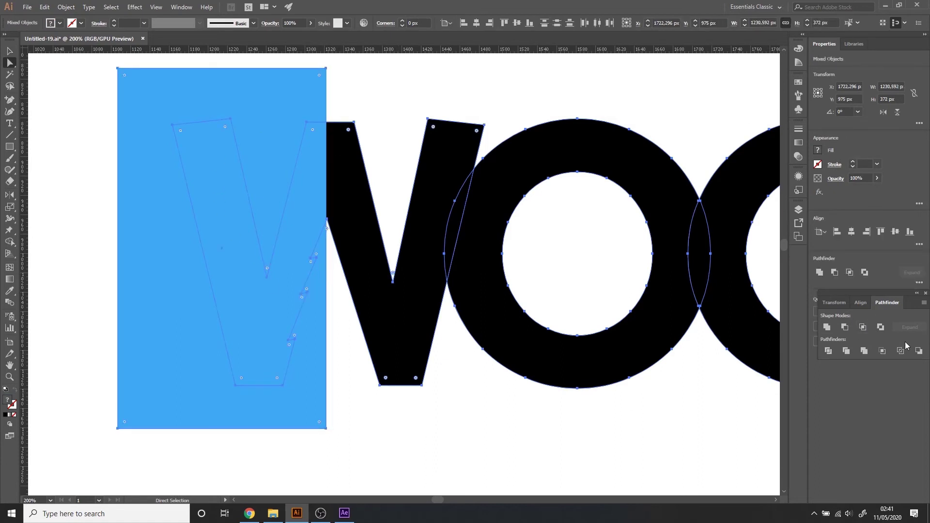
pyautogui.click(861, 329)
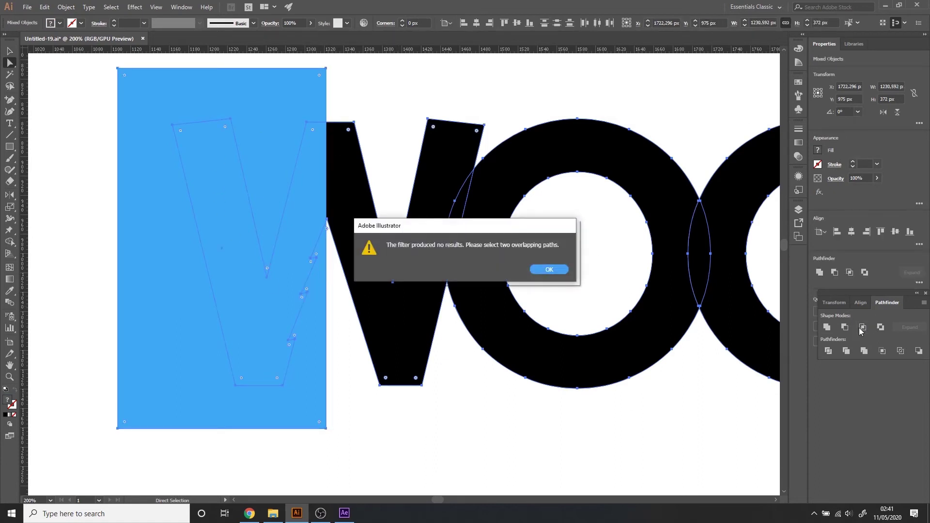
pyautogui.press('Return')
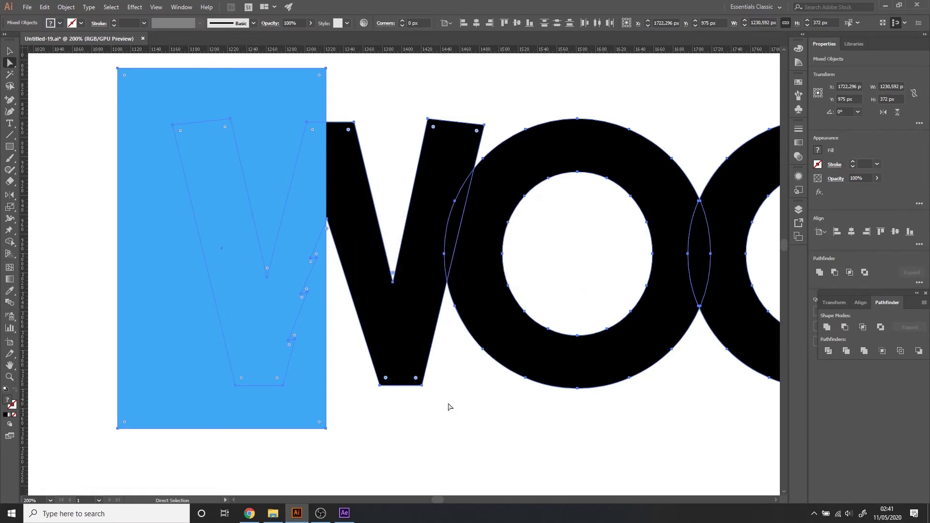
pyautogui.click(463, 434)
# - Pull the W out of its group, intersect it with the rectangle, then undo
pyautogui.click(401, 322)
pyautogui.hotkey('ctrl', 'x')
pyautogui.hotkey('ctrl', 'f')
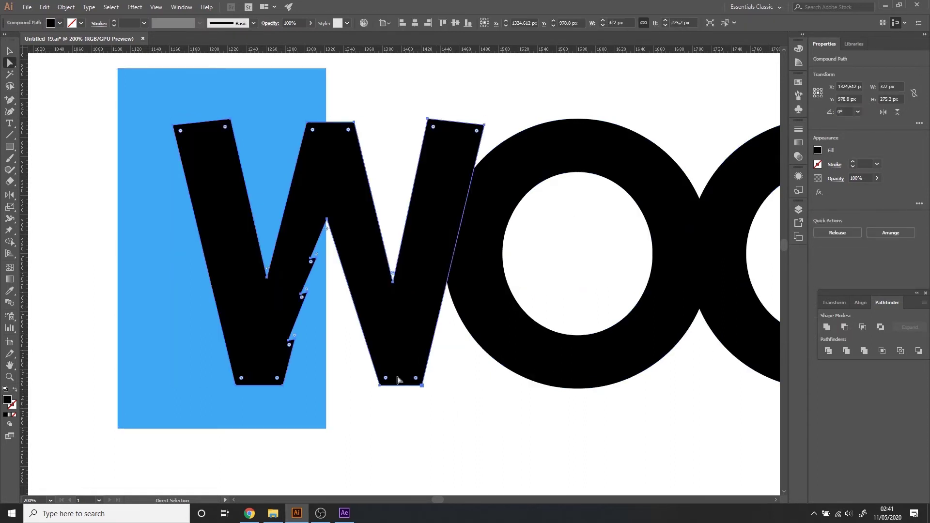
pyautogui.click(862, 327)
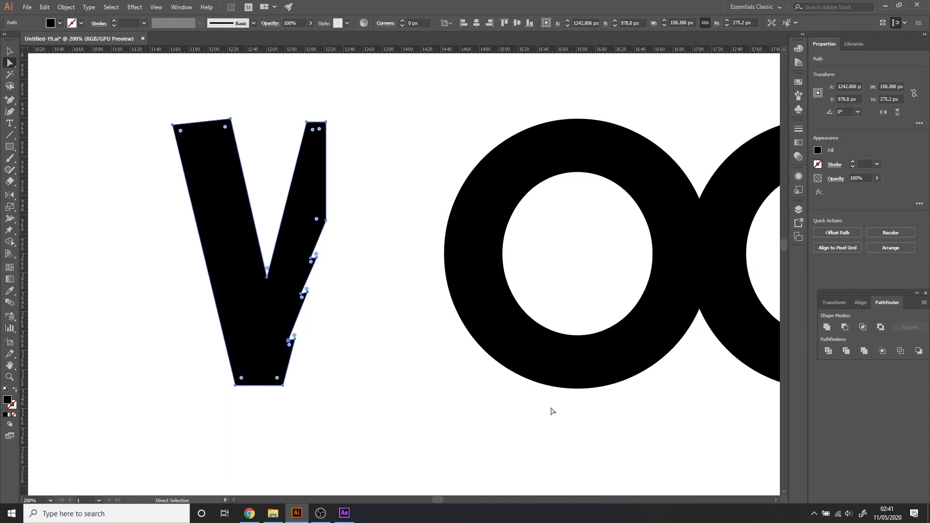
pyautogui.click(421, 429)
pyautogui.hotkey('ctrl', 'z')
pyautogui.hotkey('ctrl', 'z')
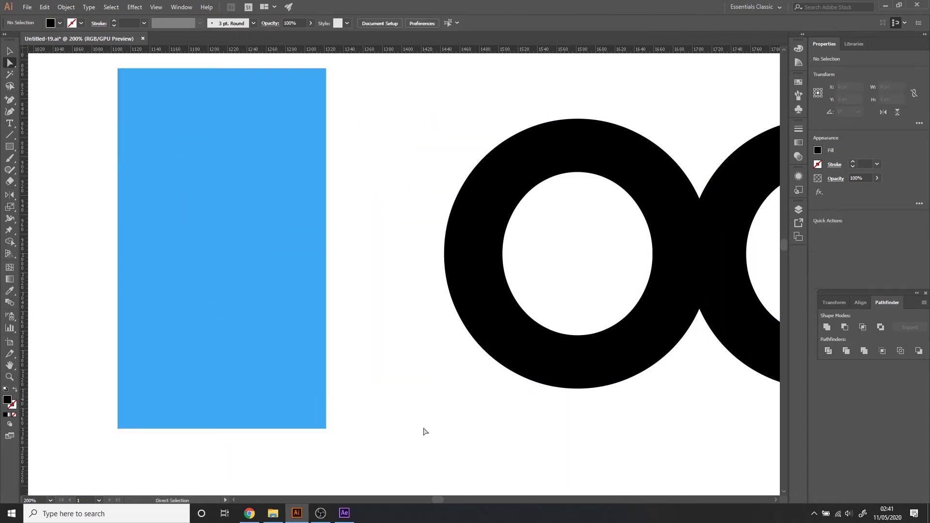
# - Undo back to the complete notched W beside the blue rectangle and frame its central gap
pyautogui.hotkey('ctrl', 'z')
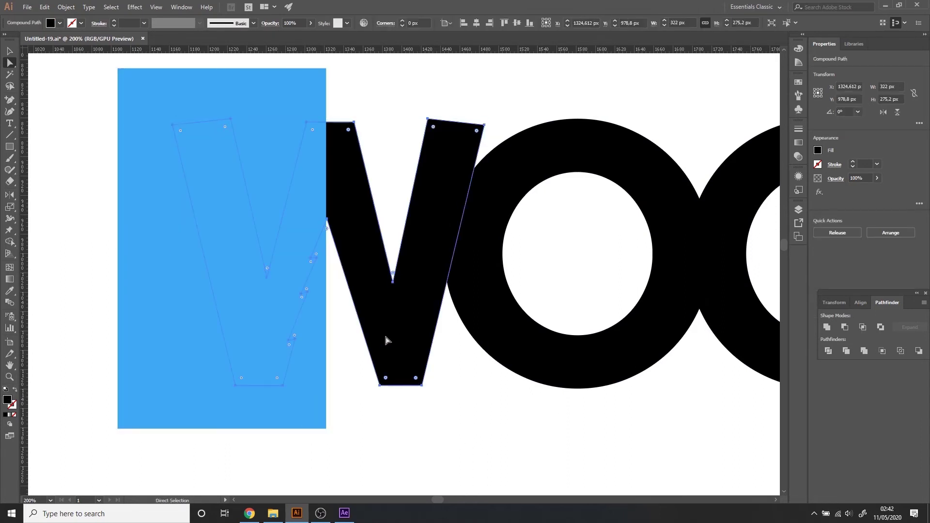
pyautogui.hotkey('ctrl', 'shift', 'a')
pyautogui.click(405, 315)
pyautogui.hotkey('ctrl', 'z')
pyautogui.hotkey('ctrl', 'z')
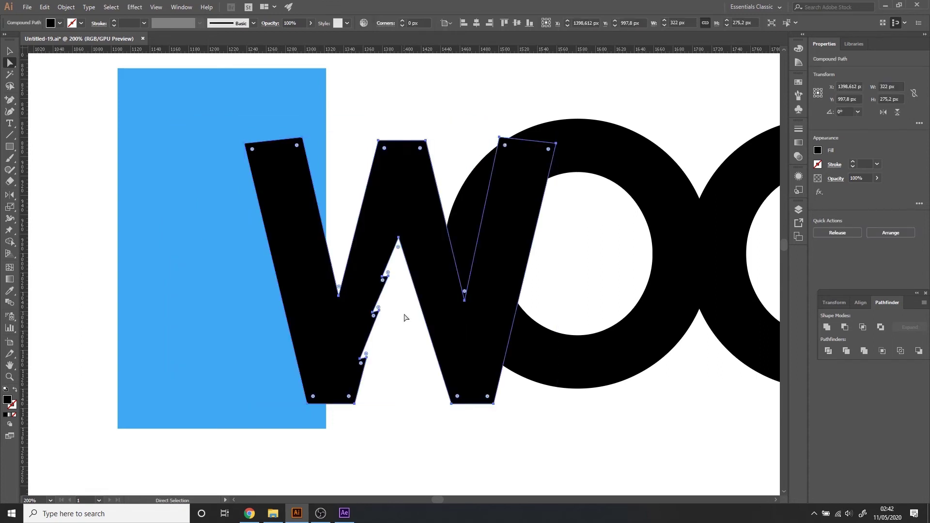
pyautogui.hotkey('ctrl', 'z')
pyautogui.hotkey('ctrl', 'z')
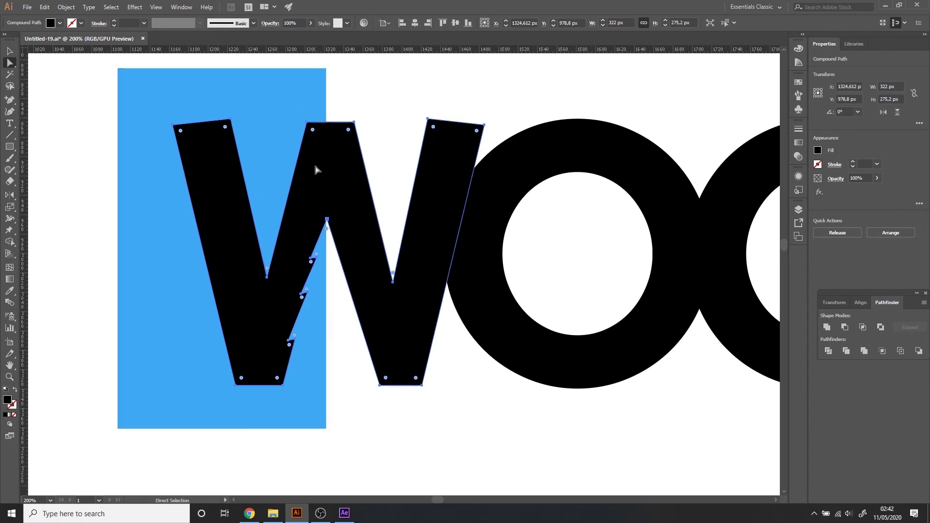
pyautogui.scroll(-3, 536, 296)
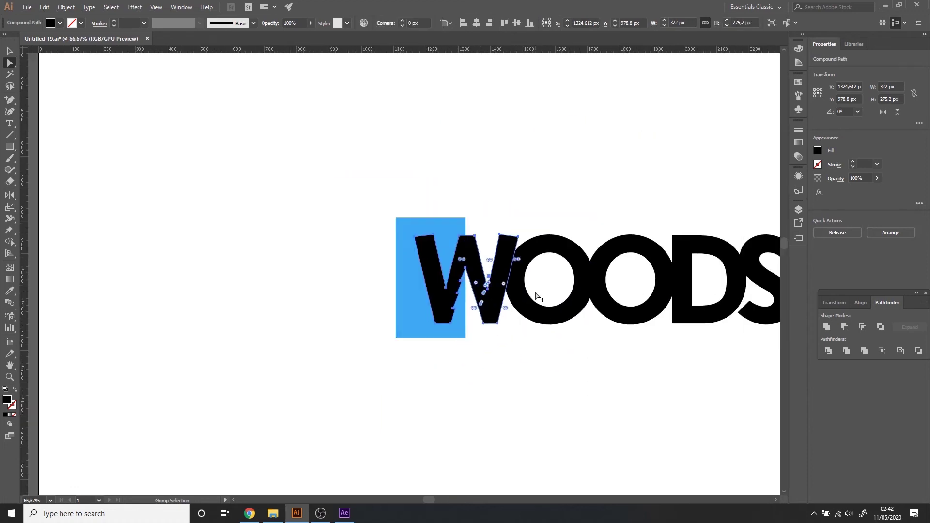
pyautogui.scroll(3, 478, 281)
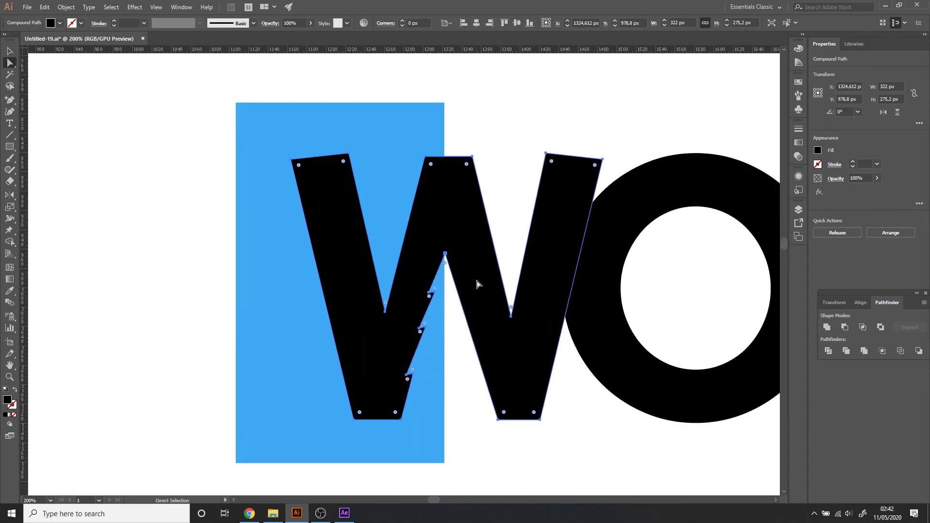
pyautogui.moveTo(528, 193); pyautogui.dragTo(484, 176)
pyautogui.press('v')
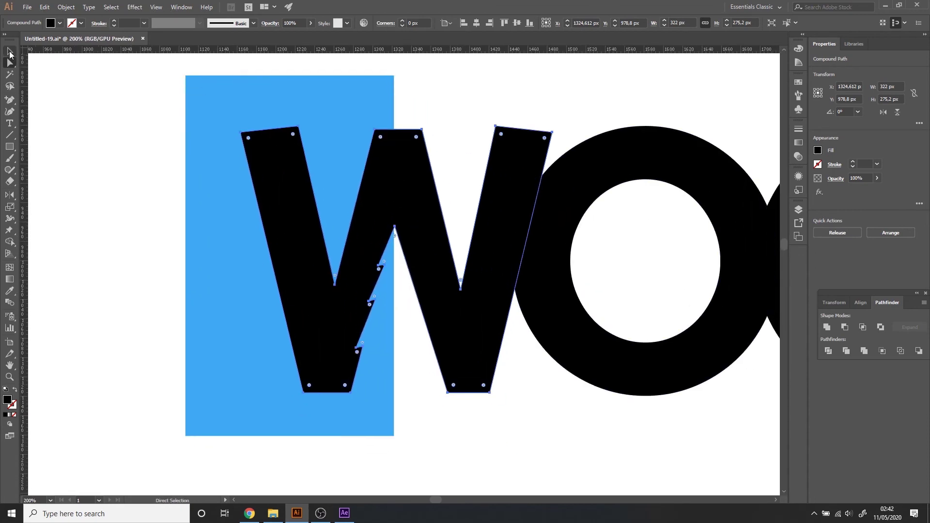
# - Subtract the blue rectangle from the W and Alt-drag a copy of the remaining half rightward
pyautogui.keyDown('shift'); pyautogui.click(199, 145); pyautogui.keyUp('shift')
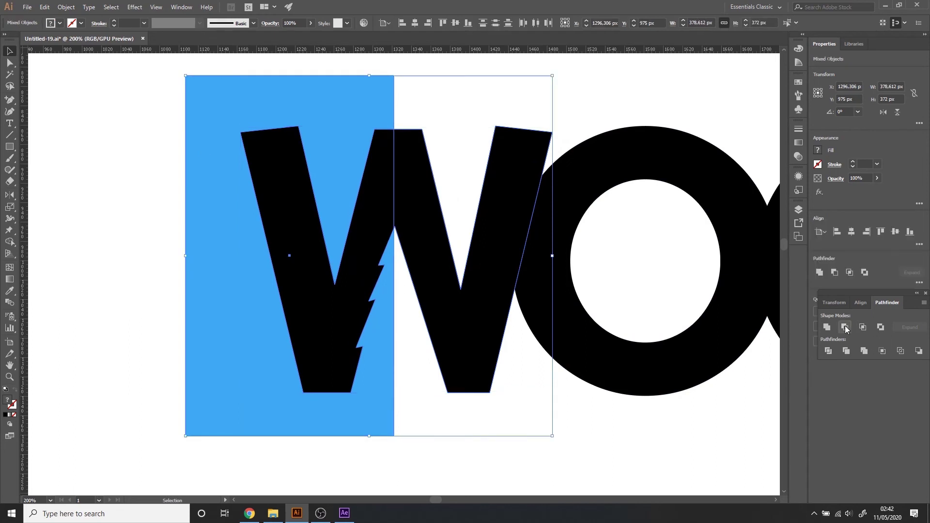
pyautogui.scroll(1, 433, 271)
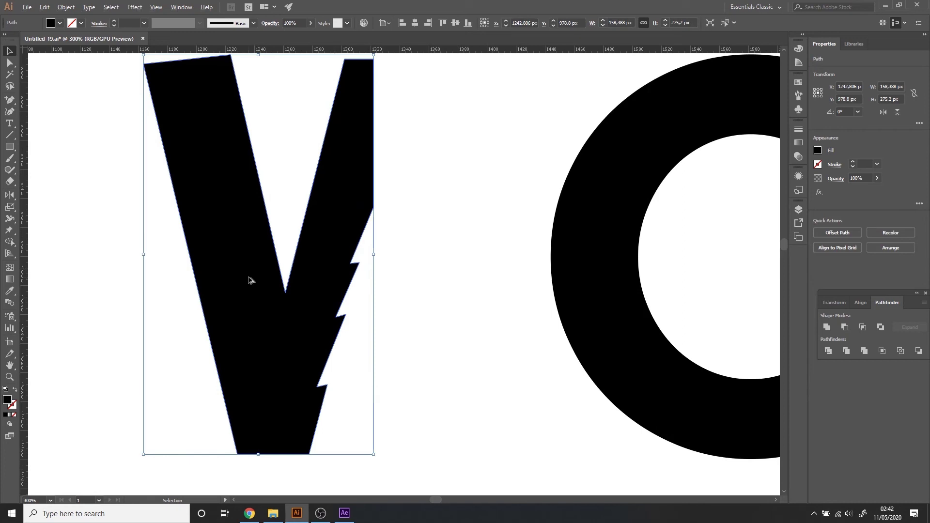
pyautogui.moveTo(237, 276); pyautogui.dragTo(449, 275)
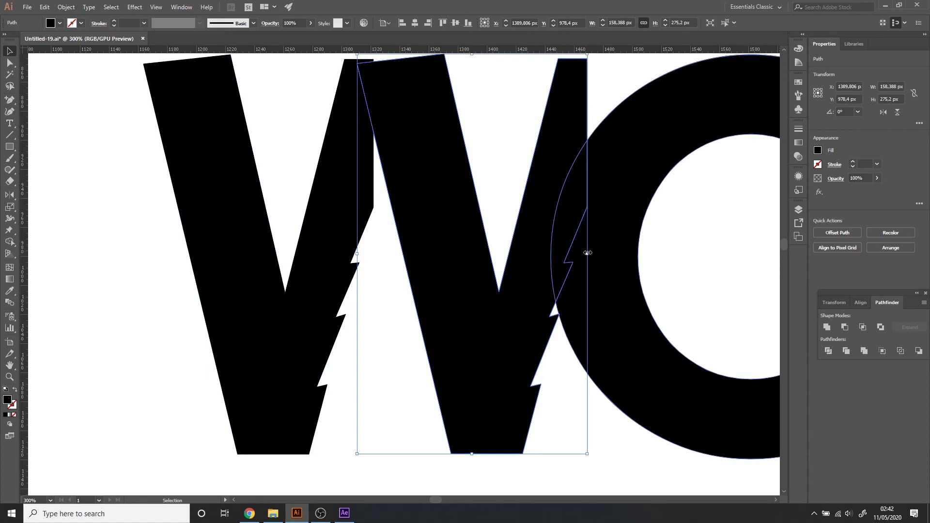
# - Reflect the duplicated half across the vertical axis with Transform > Reflect
pyautogui.rightClick(587, 253)
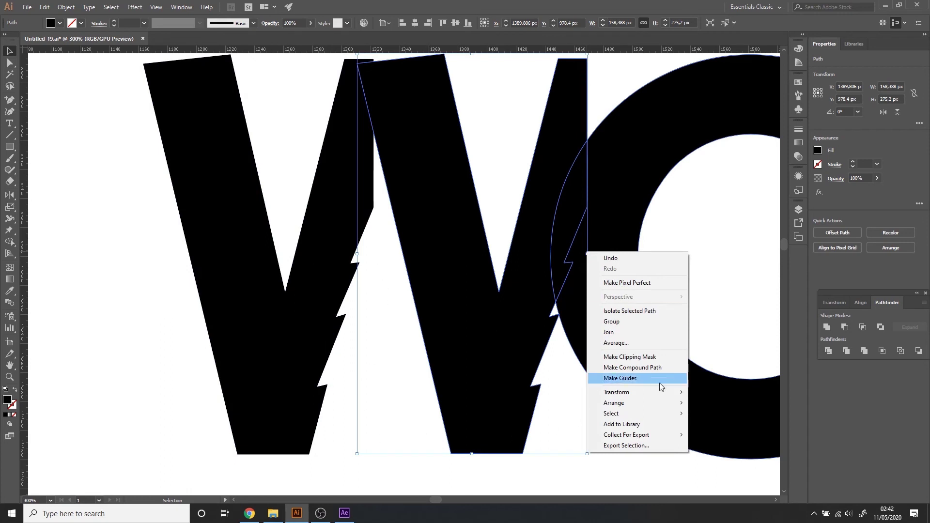
pyautogui.moveTo(651, 394)
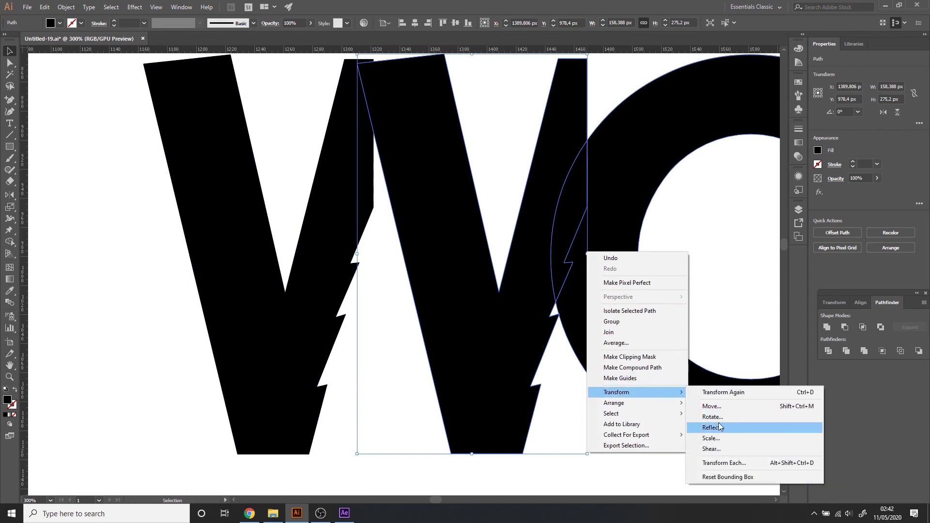
pyautogui.click(770, 428)
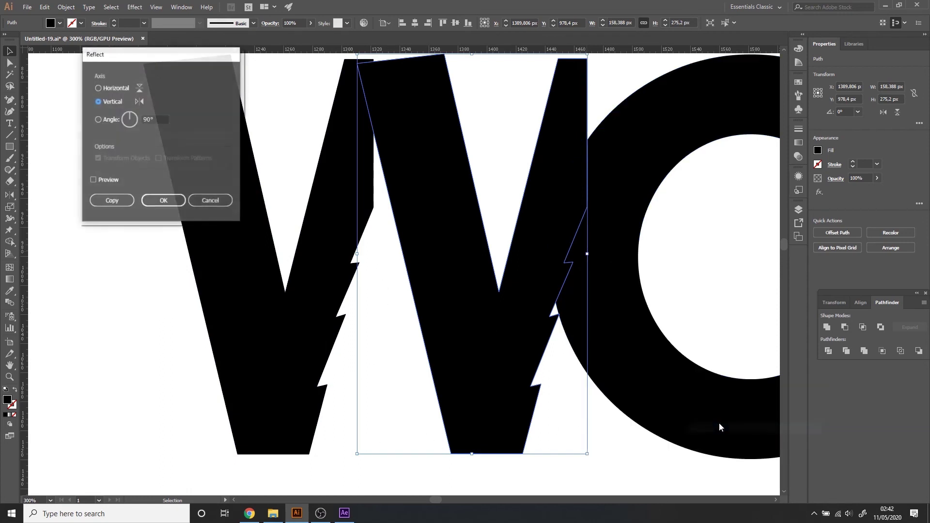
pyautogui.click(164, 201)
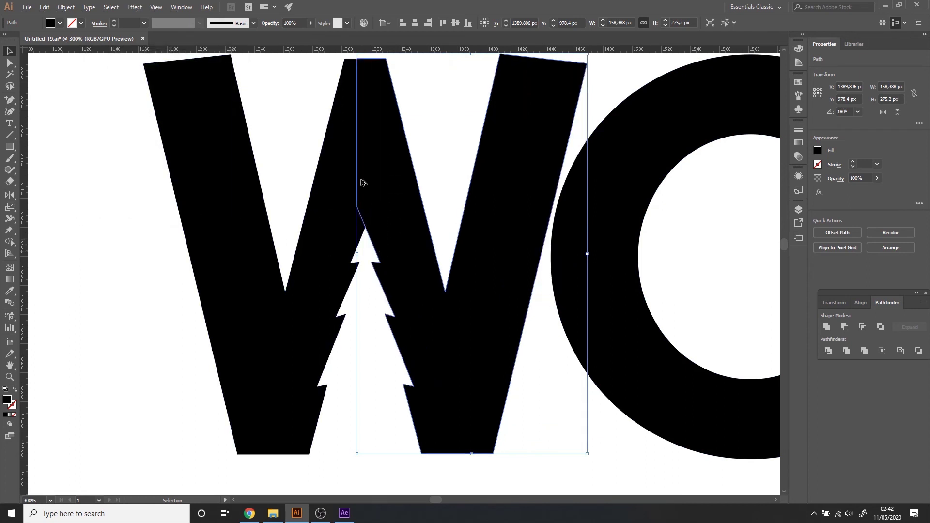
# - Slide the mirrored half flush against the left half and nudge it 2 px left
pyautogui.scroll(1, 364, 183)
pyautogui.scroll(1, 408, 287)
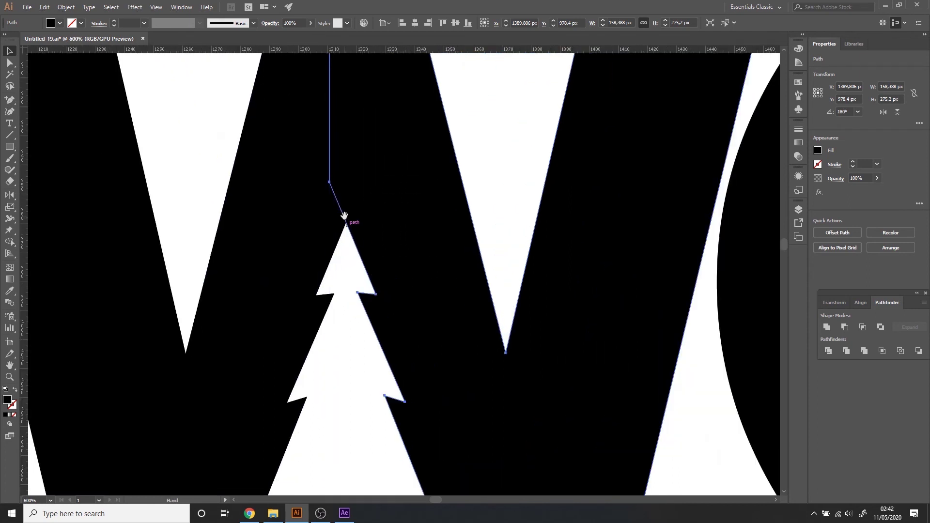
pyautogui.scroll(1, 344, 216)
pyautogui.moveTo(357, 162); pyautogui.dragTo(388, 158)
pyautogui.click(378, 159)
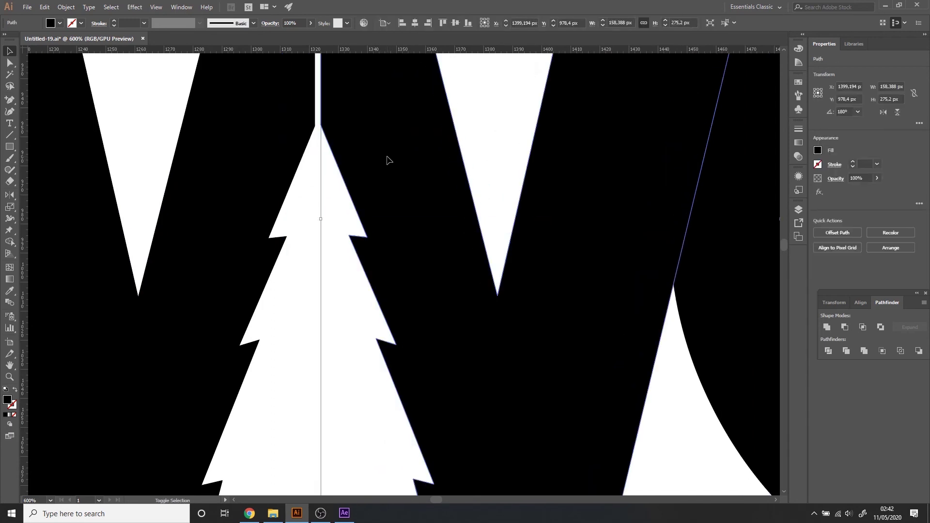
pyautogui.press('Left')
pyautogui.press('Left')
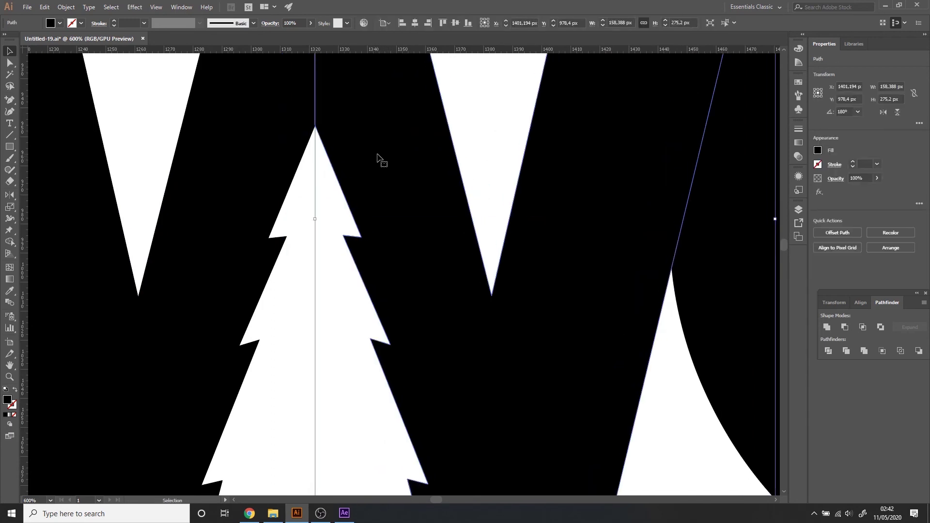
pyautogui.scroll(1, 310, 126)
pyautogui.click(339, 223)
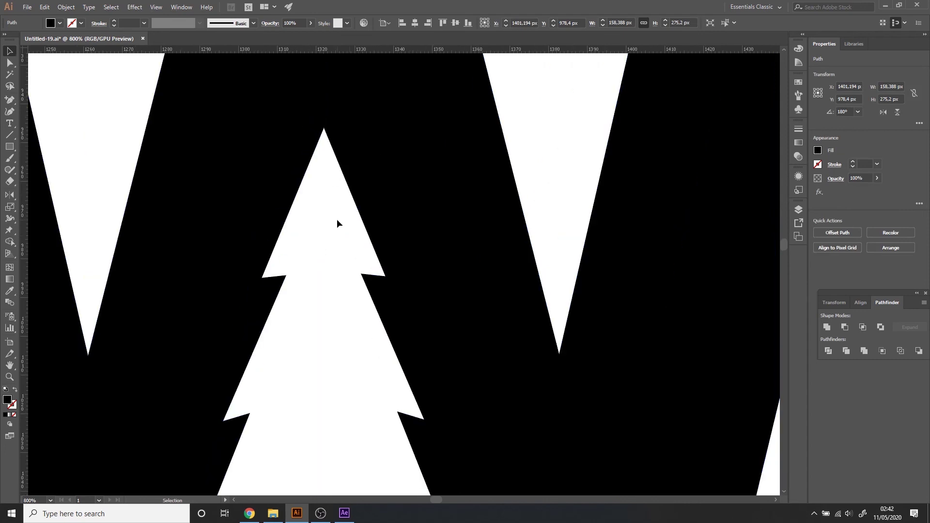
pyautogui.scroll(-2, 337, 245)
pyautogui.scroll(-3, 338, 245)
pyautogui.scroll(-3, 489, 322)
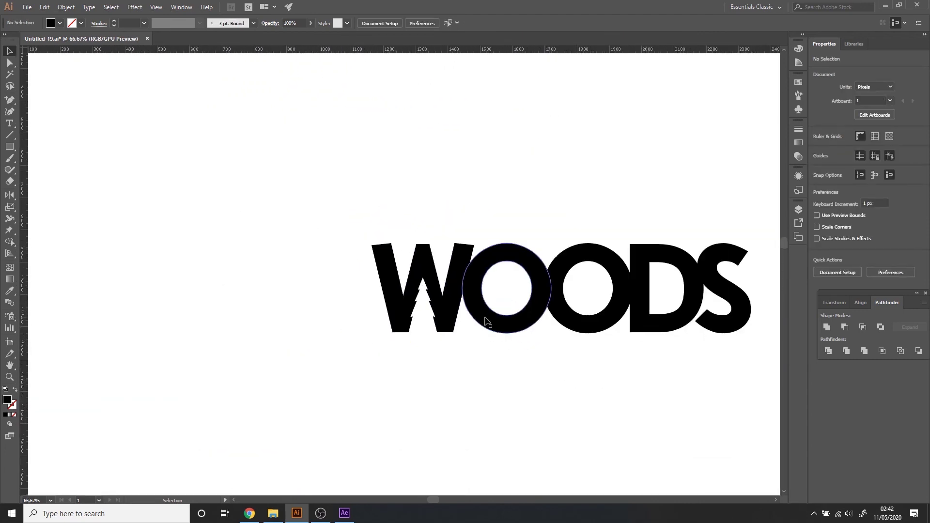
pyautogui.scroll(5, 296, 301)
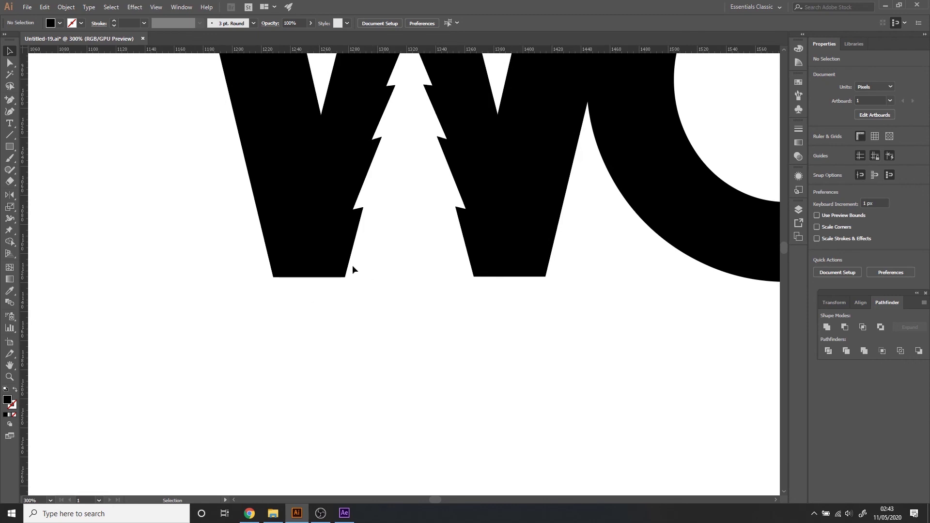
# - Move the left half's inner bottom corner left to X 1272 px
pyautogui.scroll(2, 380, 242)
pyautogui.click(281, 269)
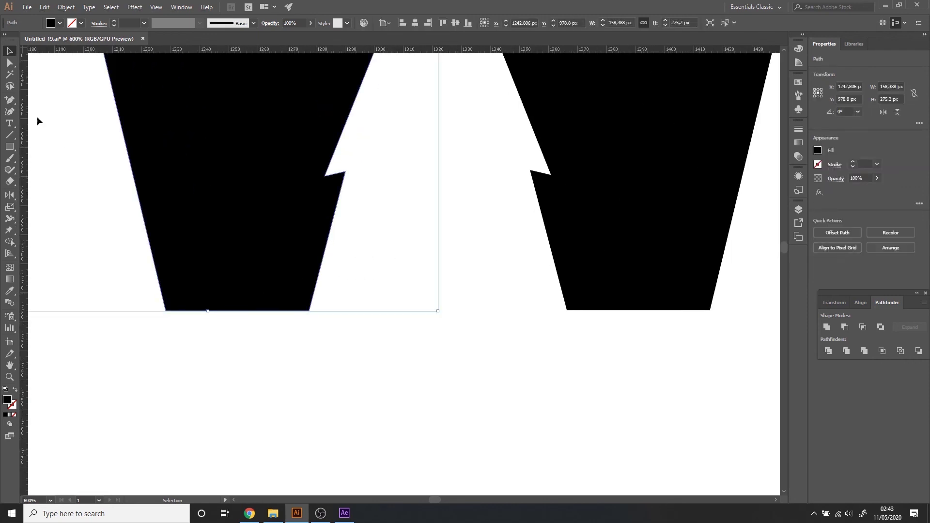
pyautogui.press('a')
pyautogui.click(309, 311)
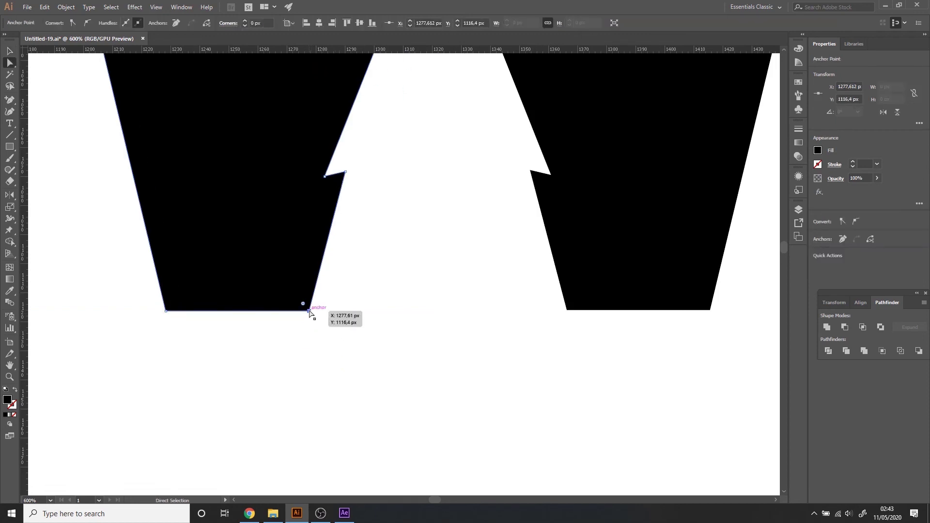
pyautogui.moveTo(309, 313); pyautogui.dragTo(293, 311)
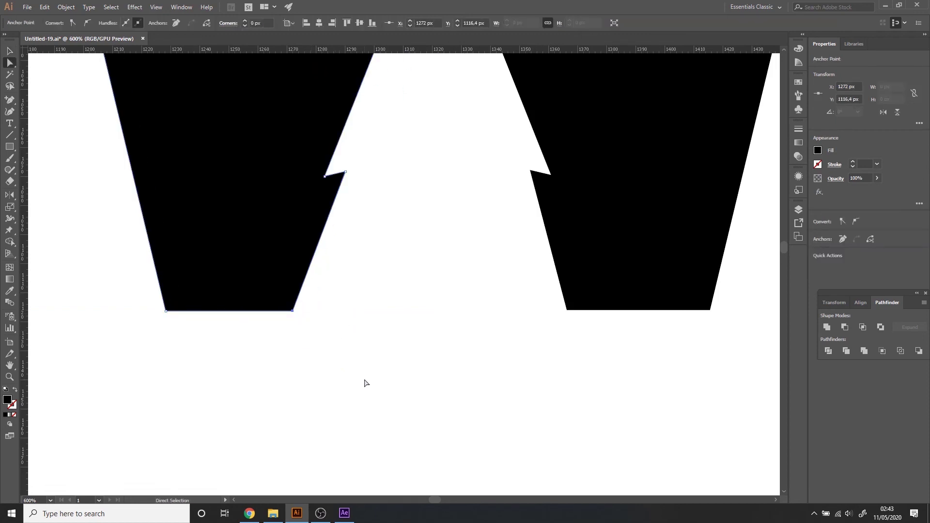
pyautogui.click(370, 350)
# - Move the right half's inner bottom corner right to X 1372 px and fit the artboard in view
pyautogui.scroll(-4, 374, 351)
pyautogui.scroll(3, 341, 264)
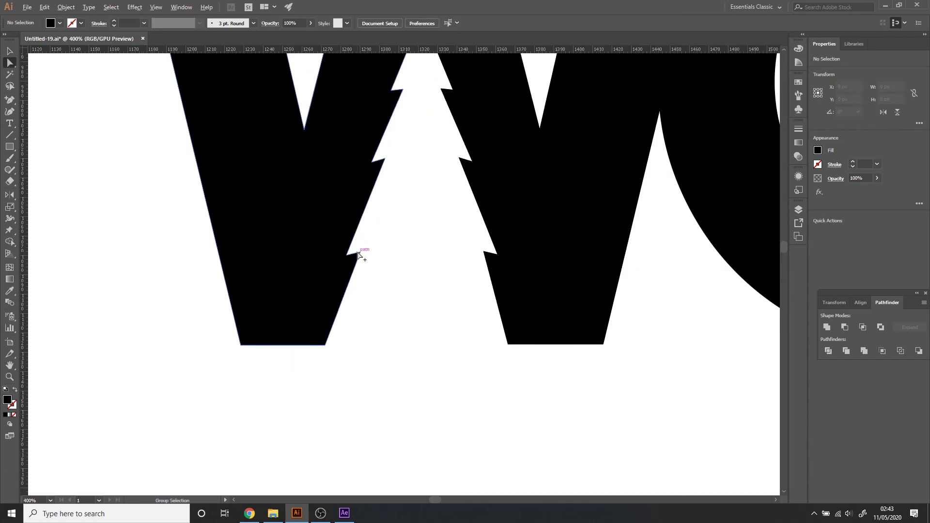
pyautogui.scroll(1, 371, 272)
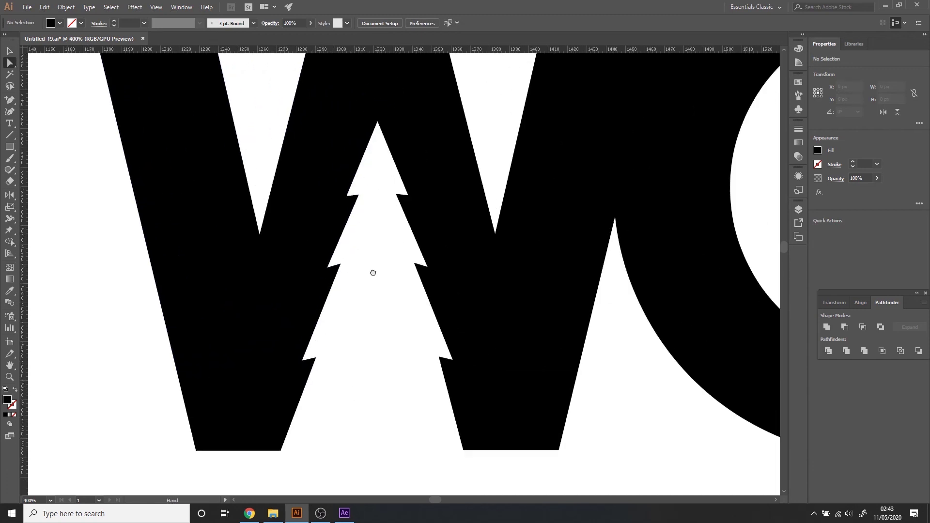
pyautogui.scroll(-1, 388, 228)
pyautogui.scroll(1, 425, 347)
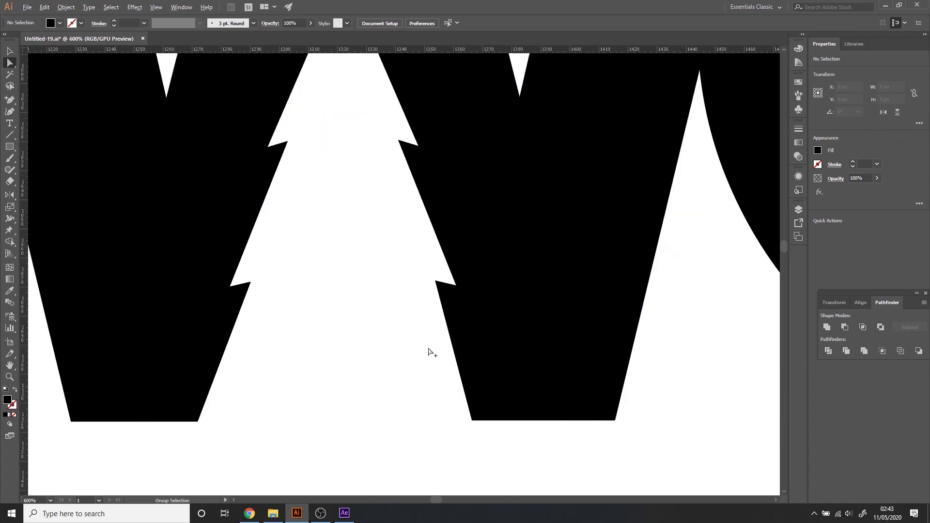
pyautogui.scroll(-2, 446, 317)
pyautogui.moveTo(432, 306); pyautogui.dragTo(470, 387)
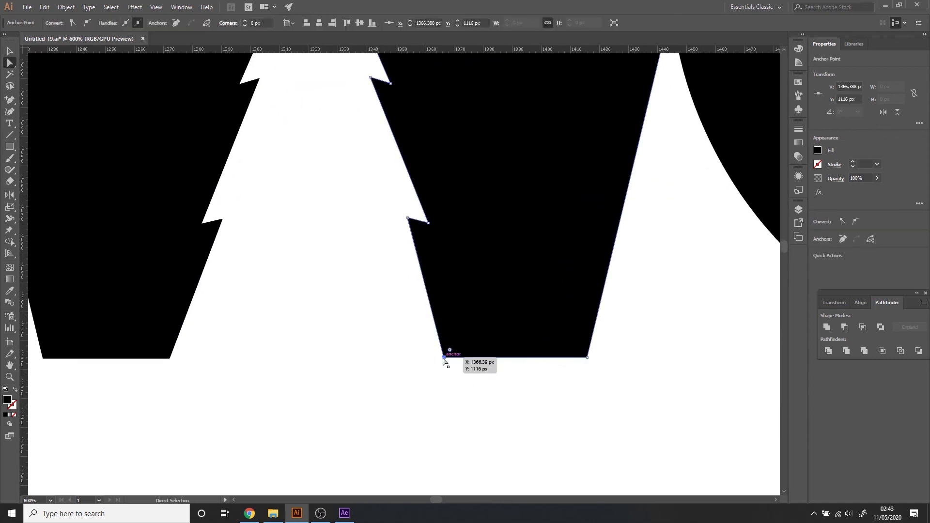
pyautogui.moveTo(445, 357); pyautogui.dragTo(462, 359)
pyautogui.click(461, 405)
pyautogui.scroll(-2, 461, 405)
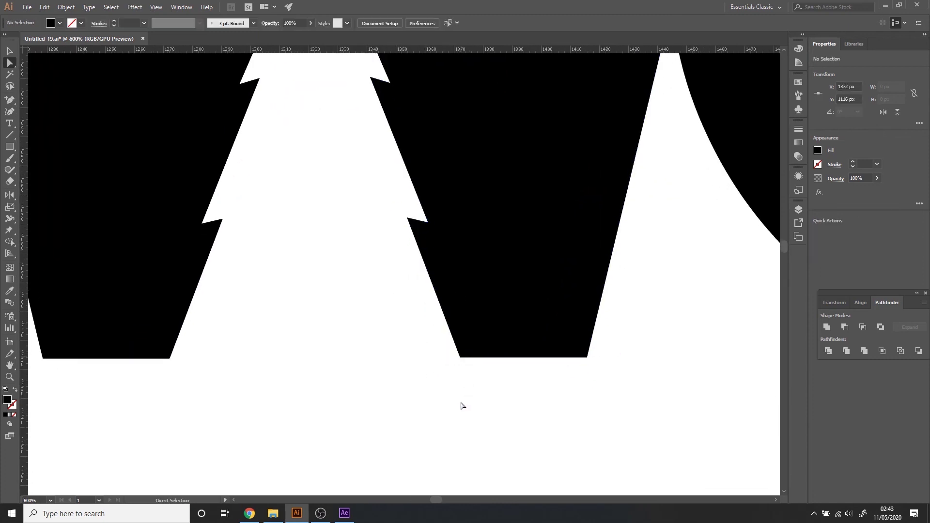
pyautogui.hotkey('ctrl', '0')
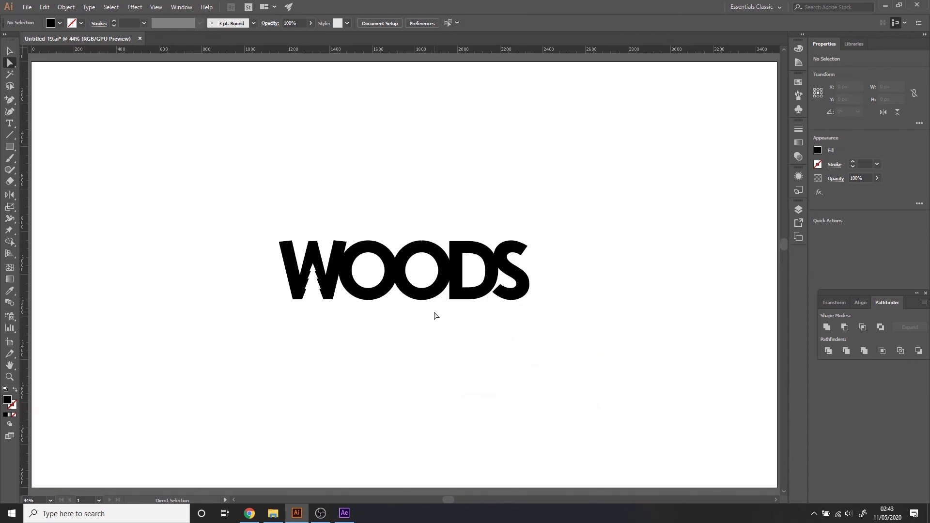